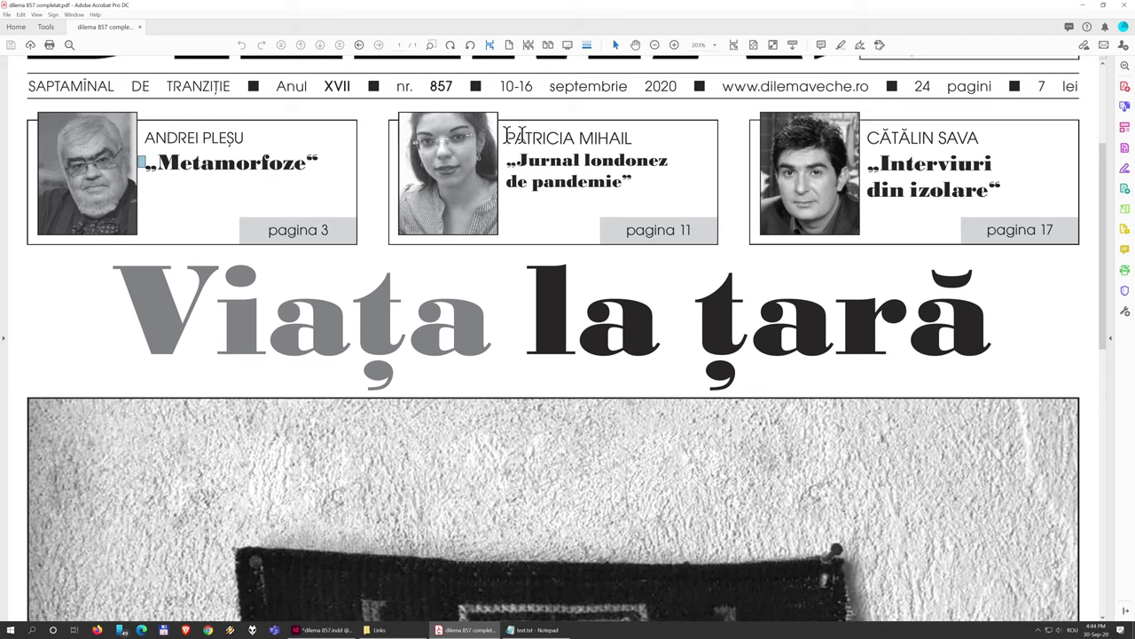
Switch to the InDesign layout and examine the photo, text and page-number frames that make up the "Metamorfoze" teaser box
{"action": "left_click", "coordinate": [342, 632]}
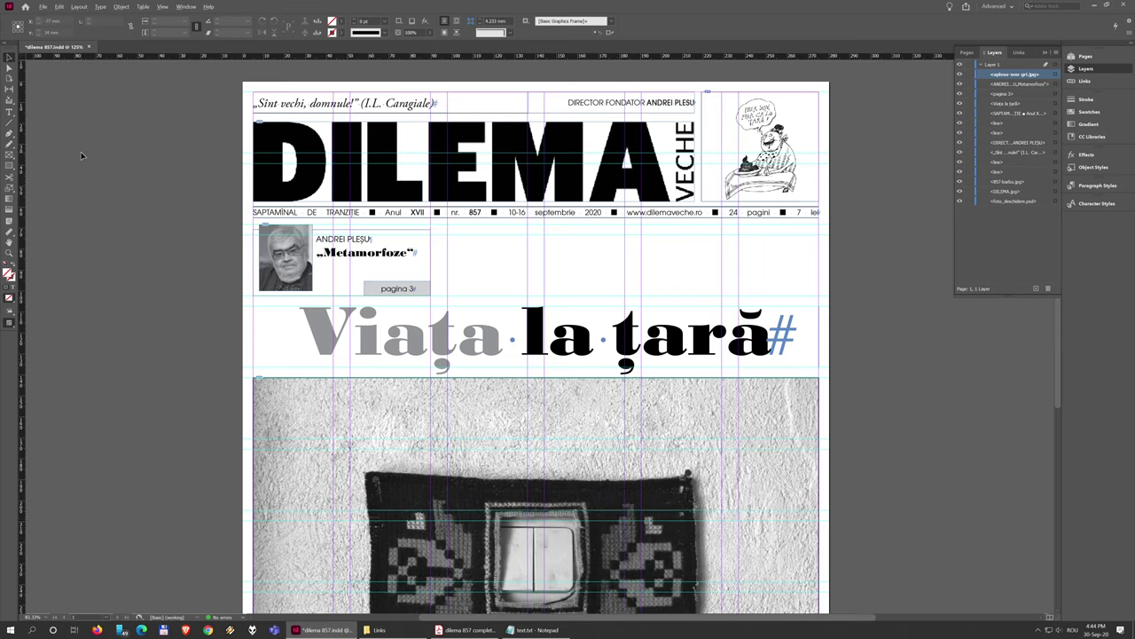
{"action": "scroll", "coordinate": [346, 245], "scroll_direction": "up", "scroll_amount": 4}
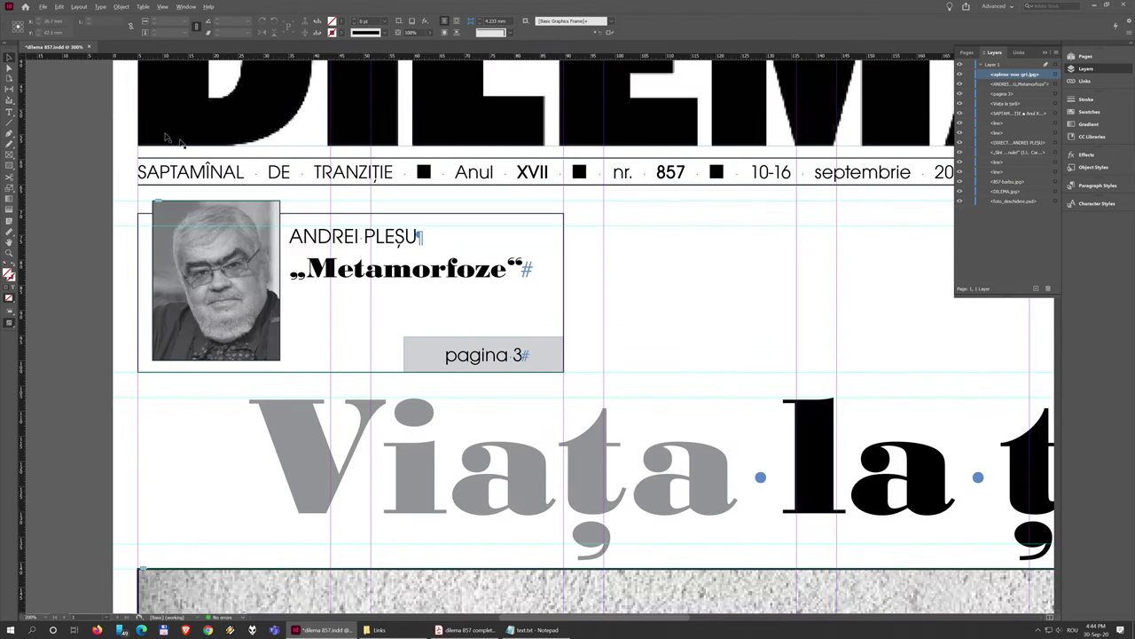
{"action": "left_click", "coordinate": [9, 58]}
{"action": "left_click", "coordinate": [185, 317]}
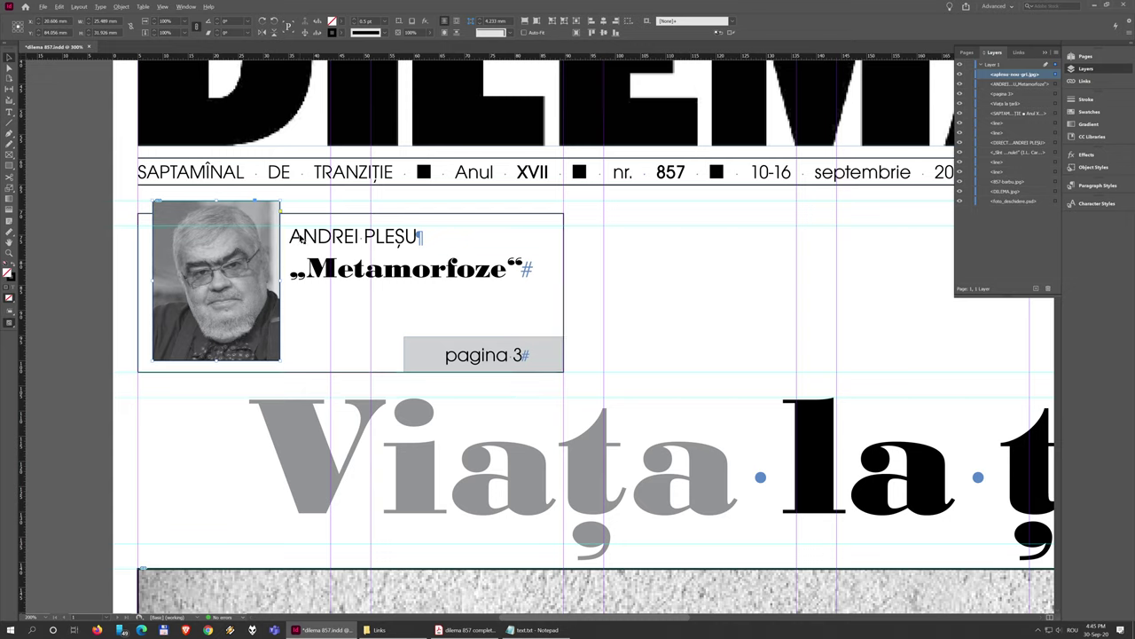
{"action": "left_click", "coordinate": [403, 313]}
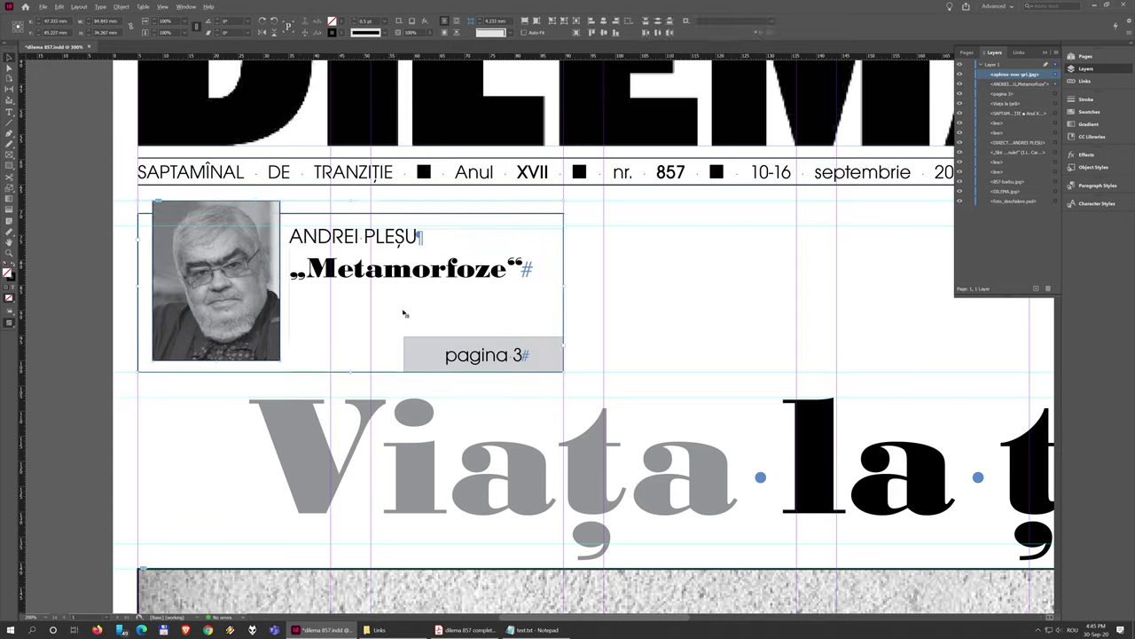
{"action": "left_click", "coordinate": [434, 359]}
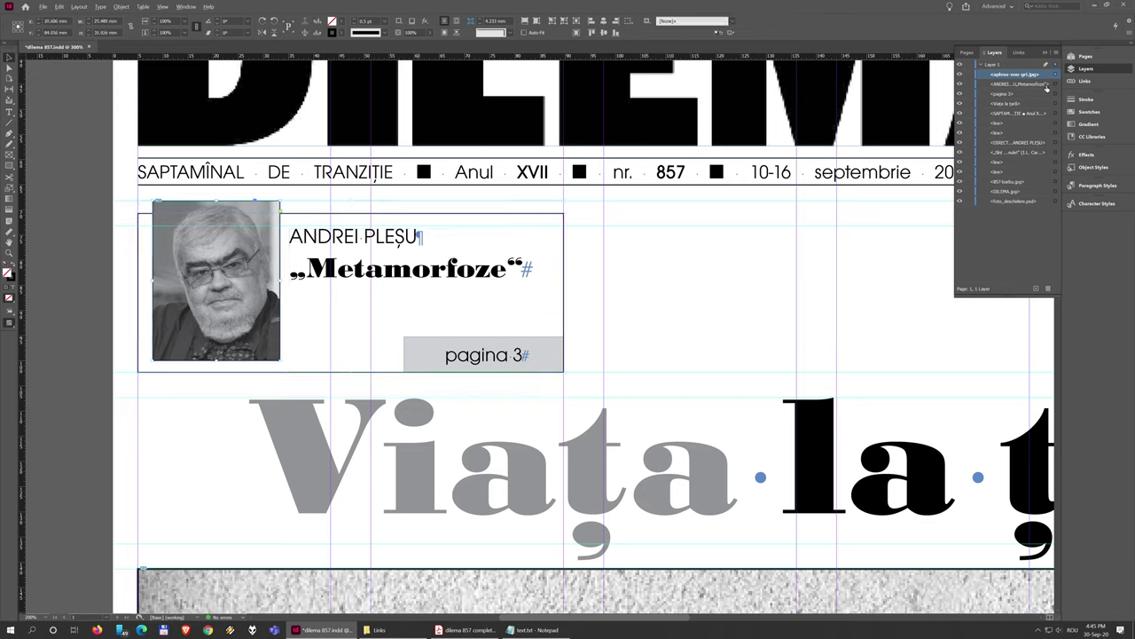
{"action": "left_click", "coordinate": [405, 276]}
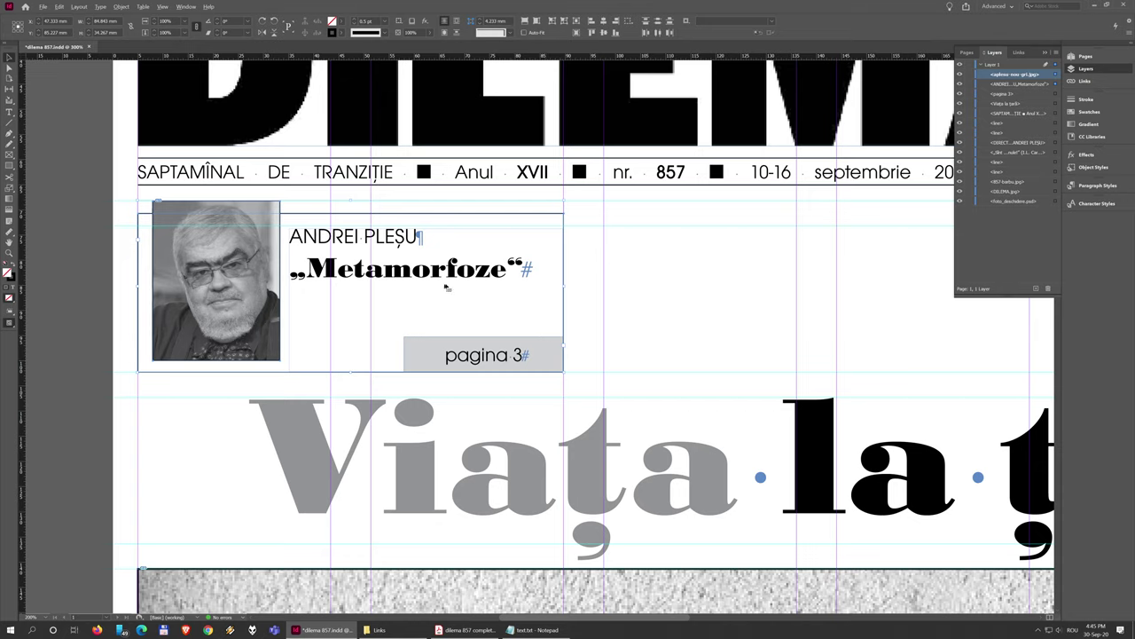
Select all three frames of the "Metamorfoze" teaser box together and copy them
{"action": "left_click", "coordinate": [574, 266]}
{"action": "left_click_drag", "start_coordinate": [580, 213], "coordinate": [577, 337]}
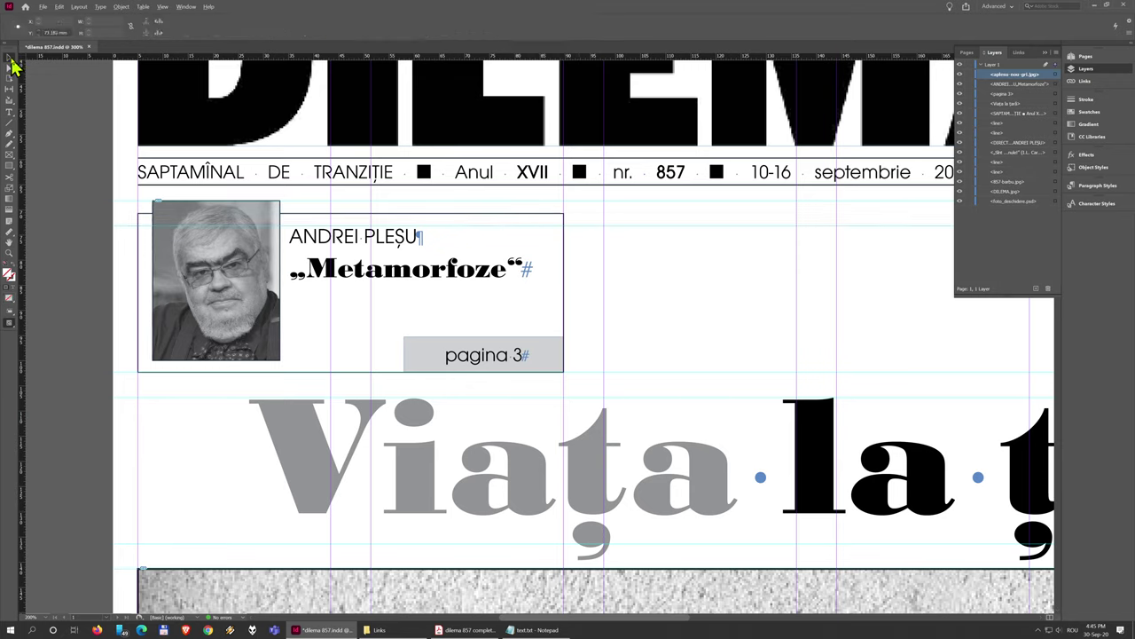
{"action": "left_click", "coordinate": [7, 58]}
{"action": "left_click_drag", "start_coordinate": [588, 239], "coordinate": [237, 355]}
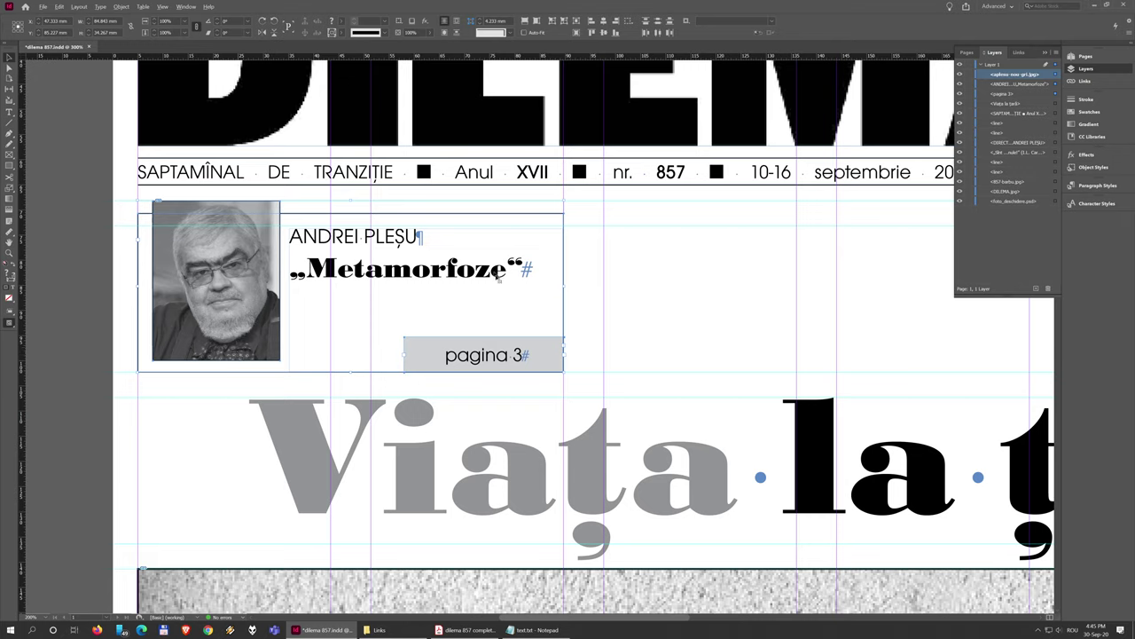
{"action": "left_click_drag", "start_coordinate": [120, 191], "coordinate": [577, 385]}
{"action": "left_click", "coordinate": [577, 299]}
{"action": "left_click_drag", "start_coordinate": [576, 216], "coordinate": [289, 358]}
{"action": "key", "text": "ctrl+z"}
{"action": "right_click", "coordinate": [234, 272]}
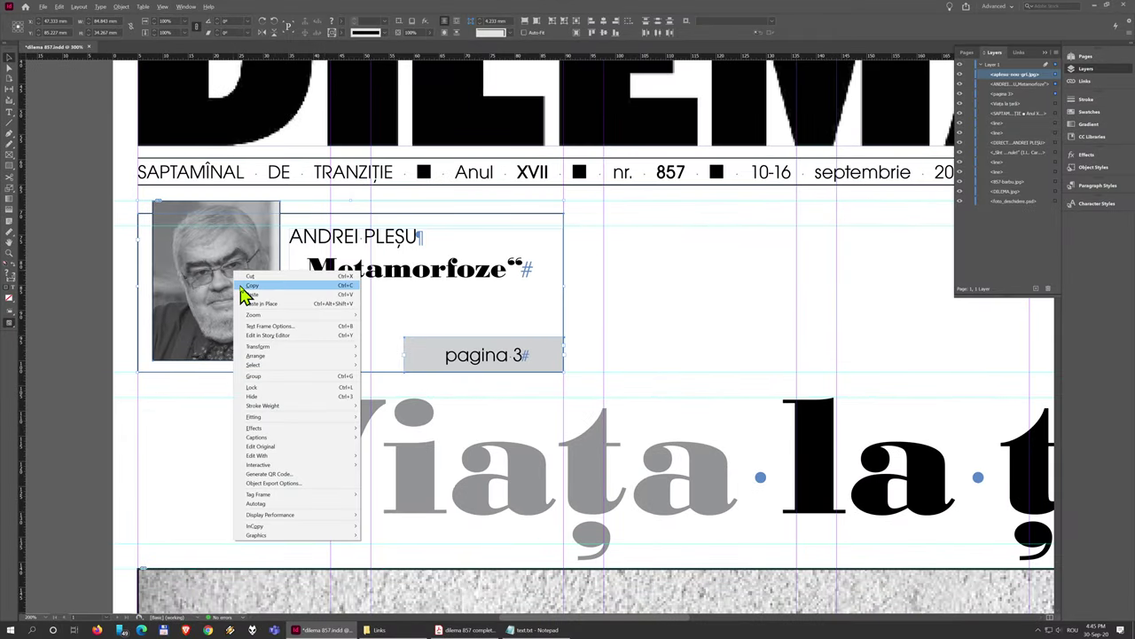
{"action": "left_click", "coordinate": [242, 285]}
Paste the copied teaser box and move it into the second column, level with the original
{"action": "scroll", "coordinate": [451, 329], "scroll_direction": "right", "scroll_amount": 3}
{"action": "right_click", "coordinate": [491, 319]}
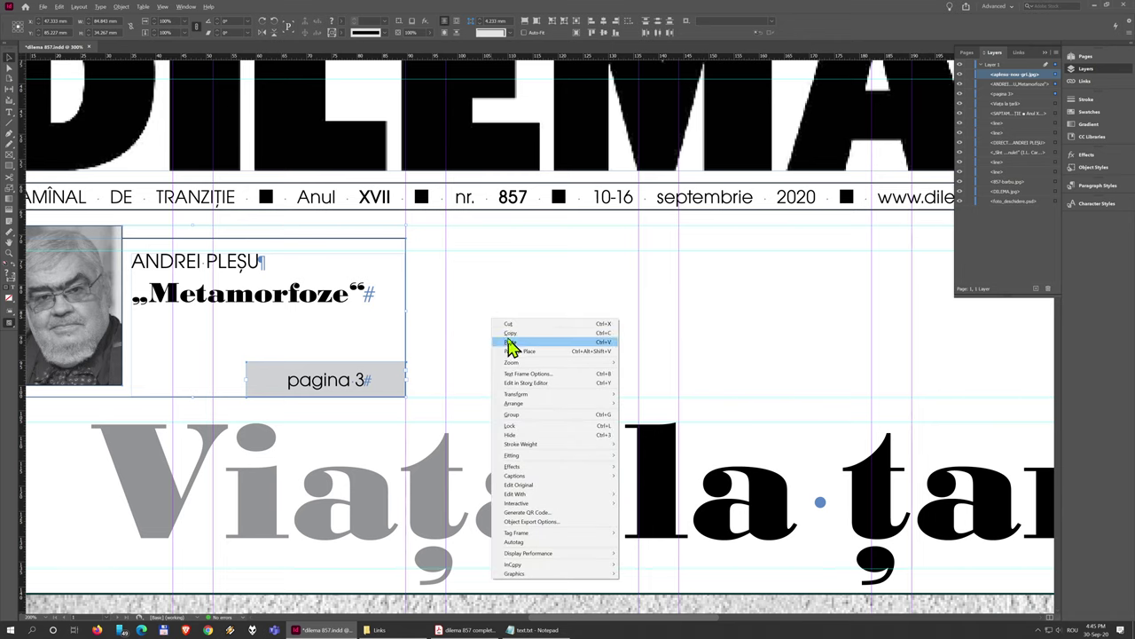
{"action": "left_click", "coordinate": [512, 342]}
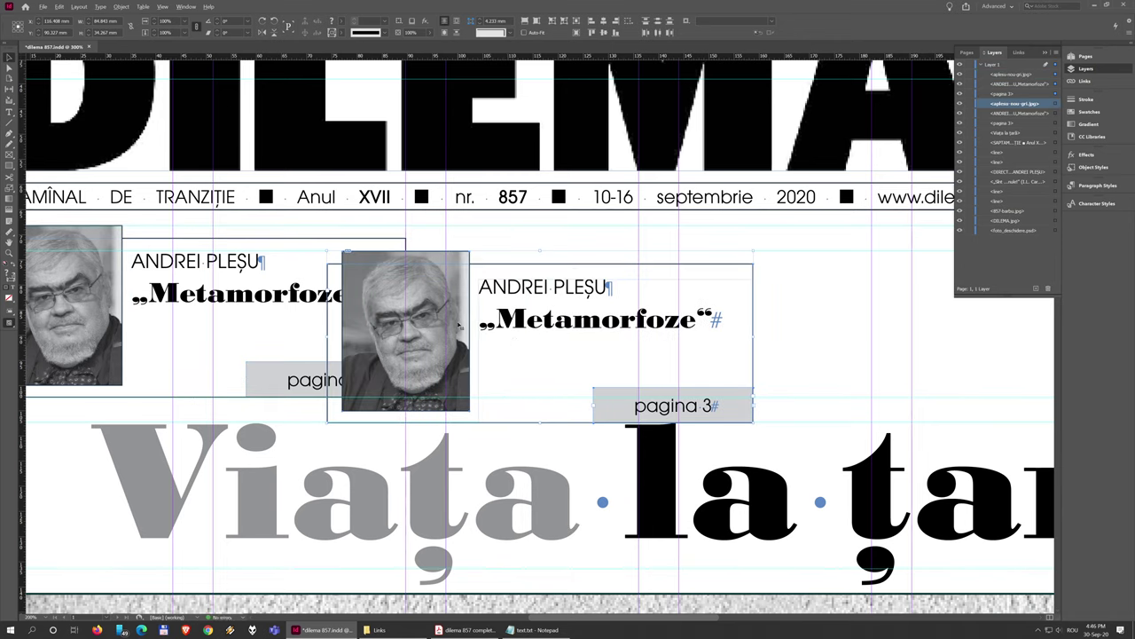
{"action": "left_click_drag", "start_coordinate": [459, 326], "coordinate": [580, 300]}
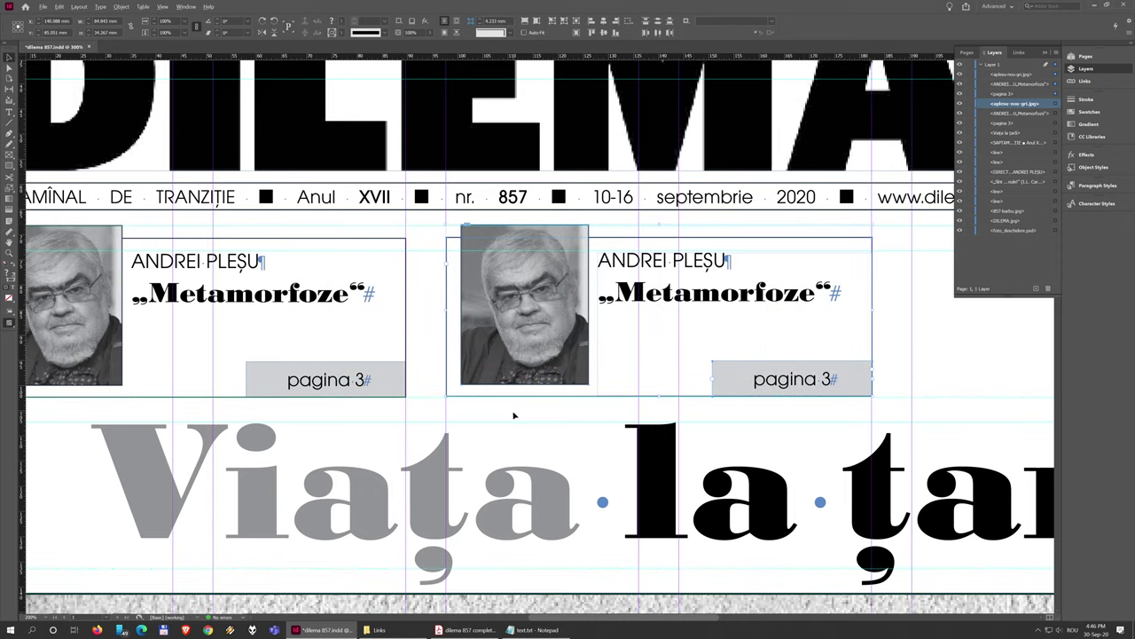
Align the second teaser box's lower-left corner exactly with the column guide and the horizontal guide, and deselect it
{"action": "scroll", "coordinate": [413, 399], "scroll_direction": "up", "scroll_amount": 5}
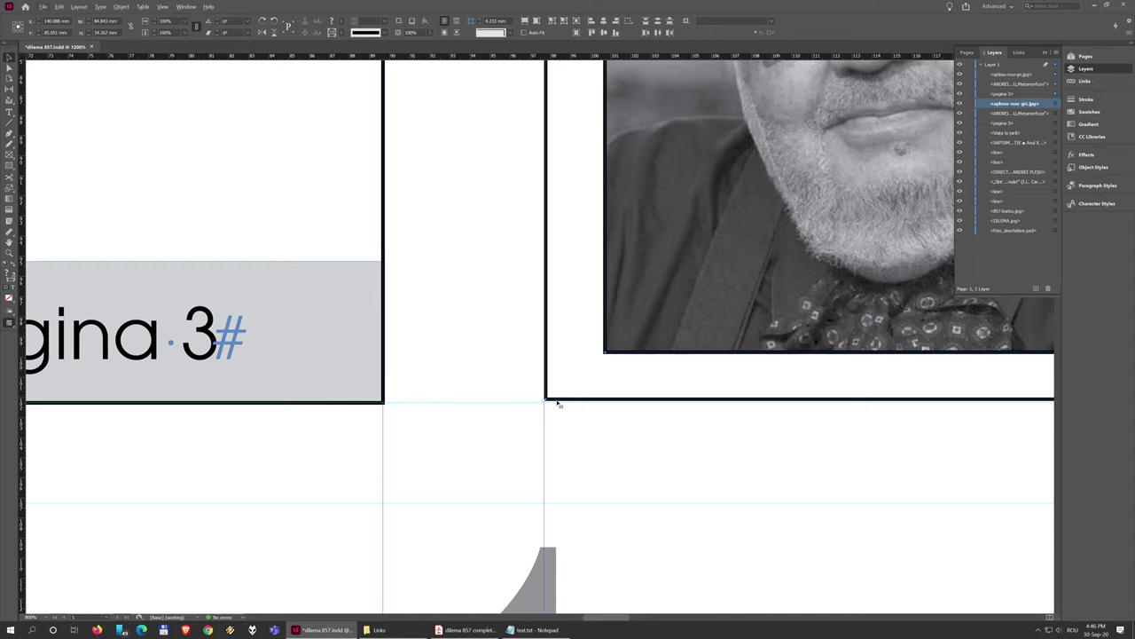
{"action": "left_click_drag", "start_coordinate": [557, 403], "coordinate": [535, 398]}
{"action": "scroll", "coordinate": [523, 398], "scroll_direction": "up", "scroll_amount": 3}
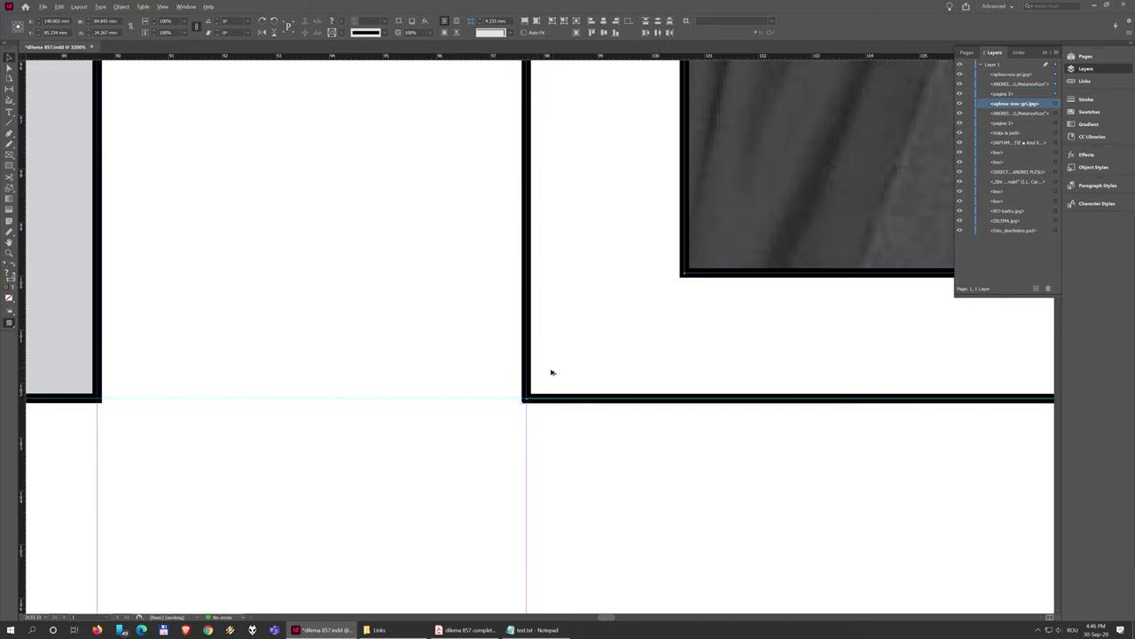
{"action": "scroll", "coordinate": [550, 375], "scroll_direction": "down", "scroll_amount": 5}
{"action": "mouse_move", "coordinate": [747, 401]}
{"action": "left_mouse_down"}
{"action": "mouse_move", "coordinate": [564, 479]}
{"action": "mouse_move", "coordinate": [484, 461]}
{"action": "mouse_move", "coordinate": [579, 422]}
{"action": "left_mouse_up"}
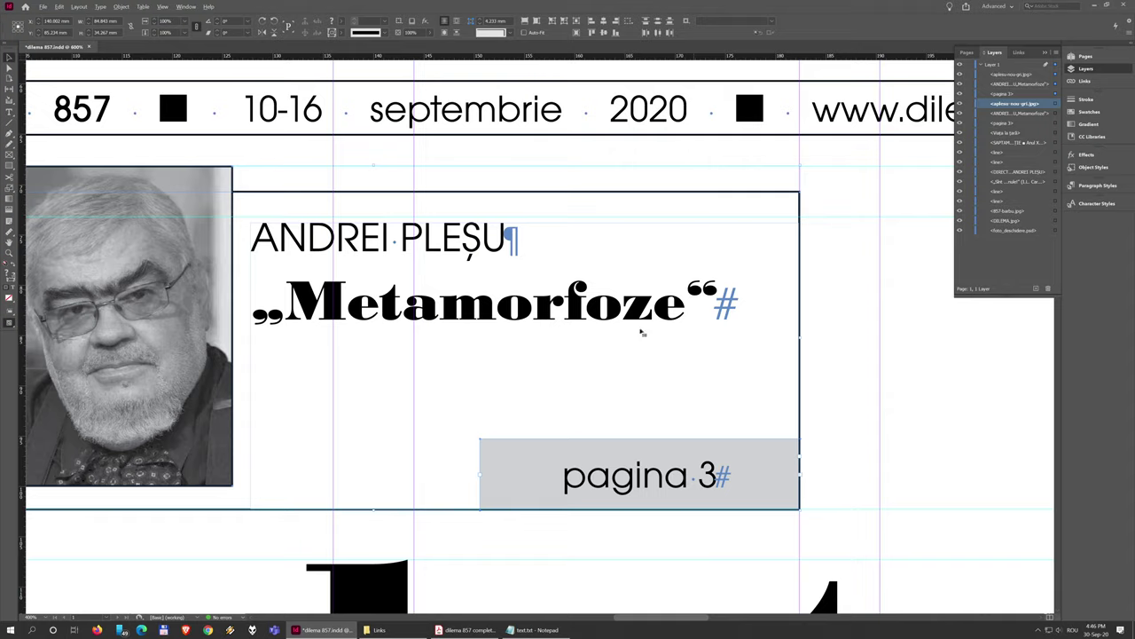
{"action": "scroll", "coordinate": [645, 329], "scroll_direction": "left", "scroll_amount": 6}
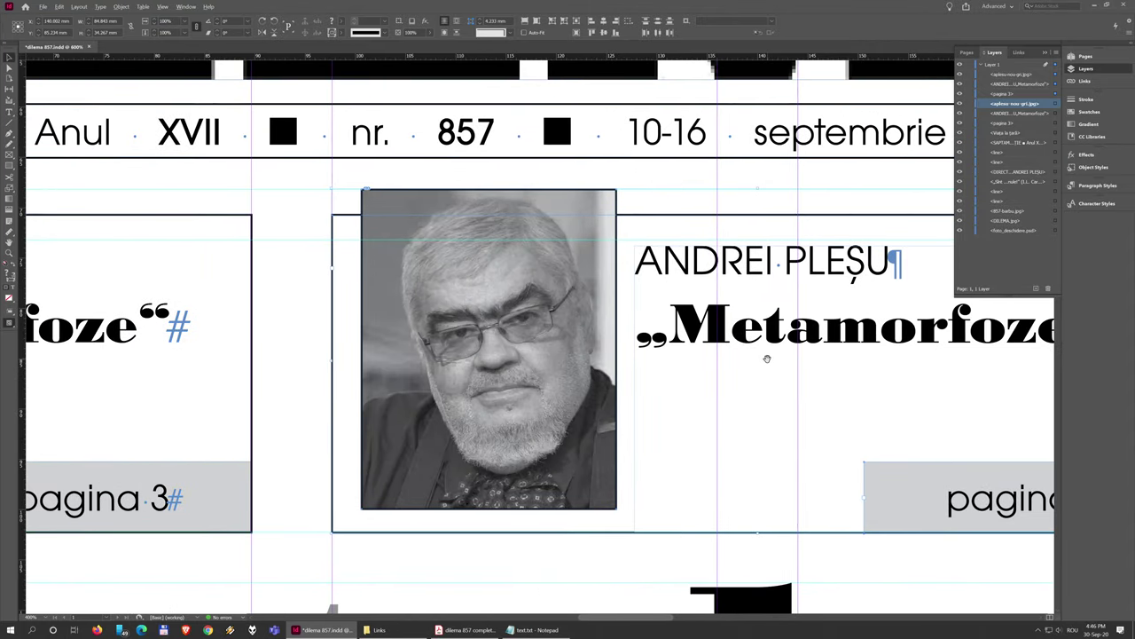
{"action": "scroll", "coordinate": [767, 358], "scroll_direction": "down", "scroll_amount": 2}
{"action": "scroll", "coordinate": [798, 373], "scroll_direction": "right", "scroll_amount": 3}
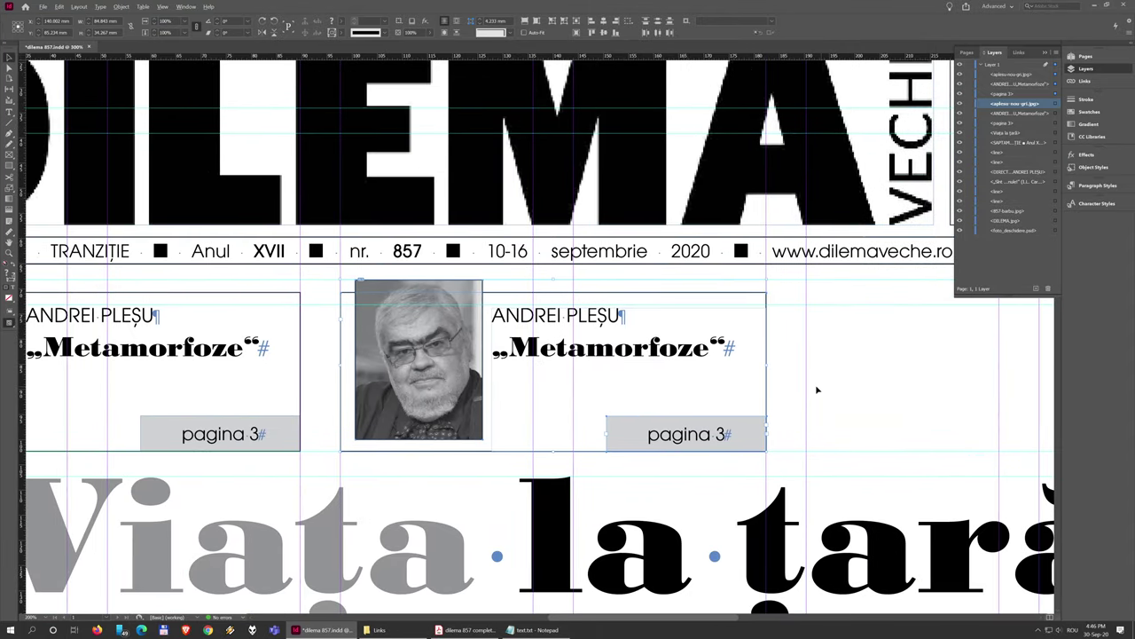
{"action": "left_click", "coordinate": [786, 389]}
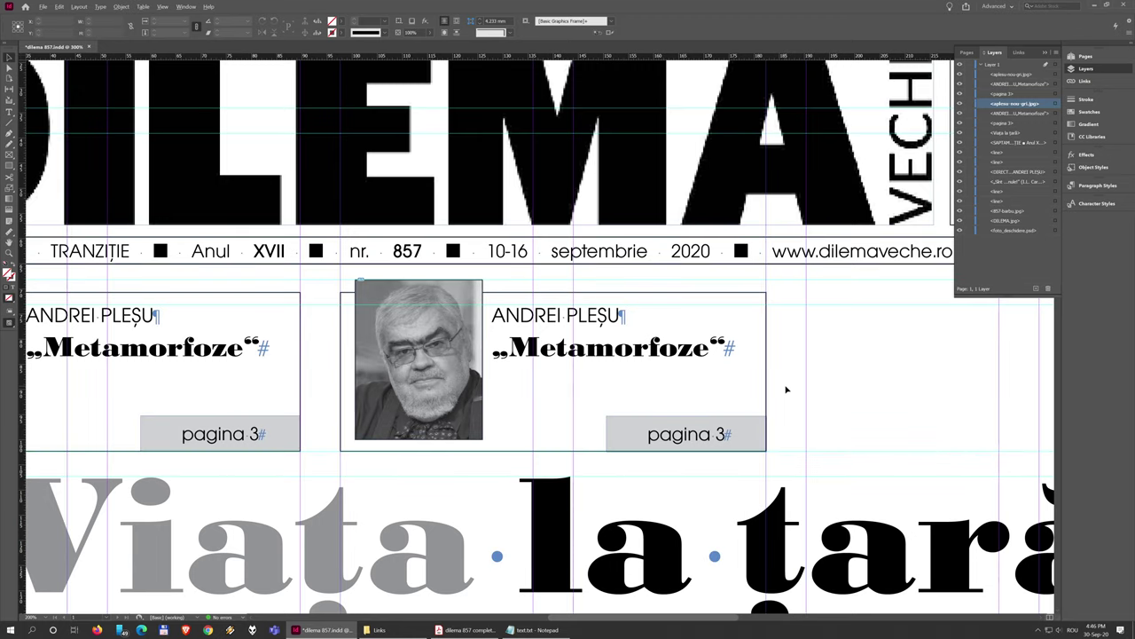
Group the photo, text and page-number frames of the first-column teaser box
{"action": "left_click_drag", "start_coordinate": [306, 364], "coordinate": [583, 384]}
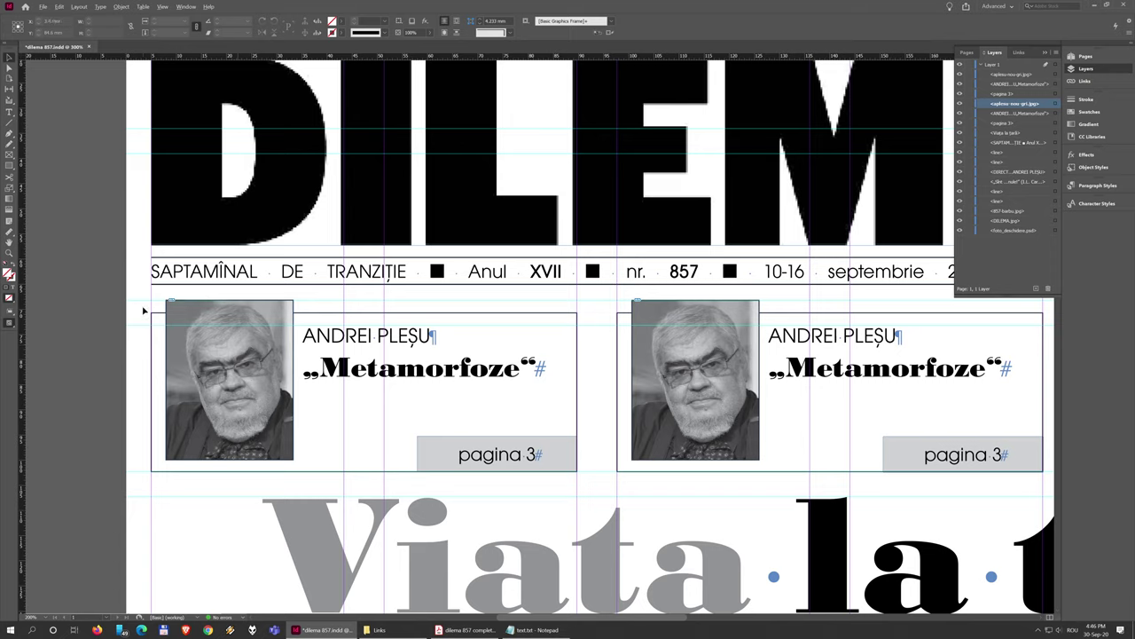
{"action": "left_click_drag", "start_coordinate": [128, 291], "coordinate": [596, 482]}
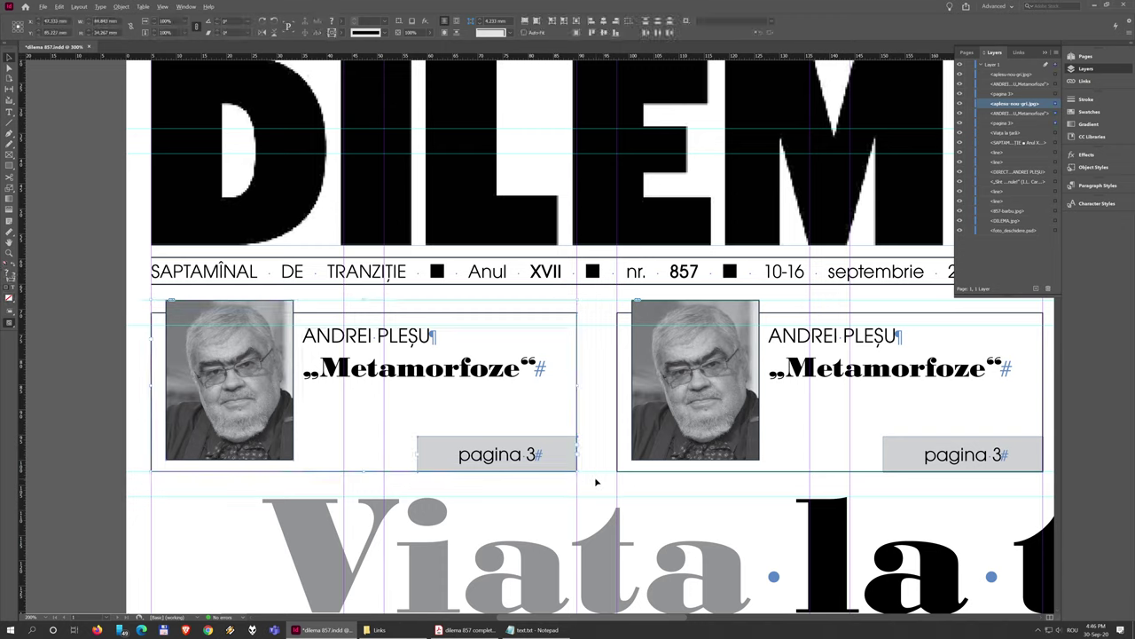
{"action": "right_click", "coordinate": [349, 384]}
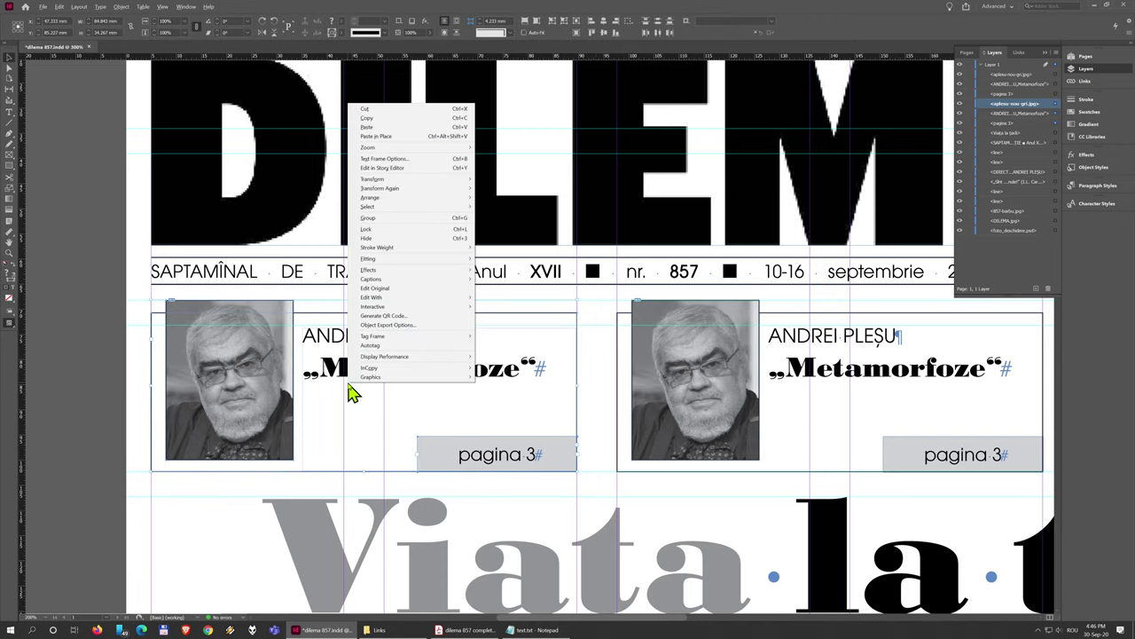
{"action": "left_click", "coordinate": [411, 222]}
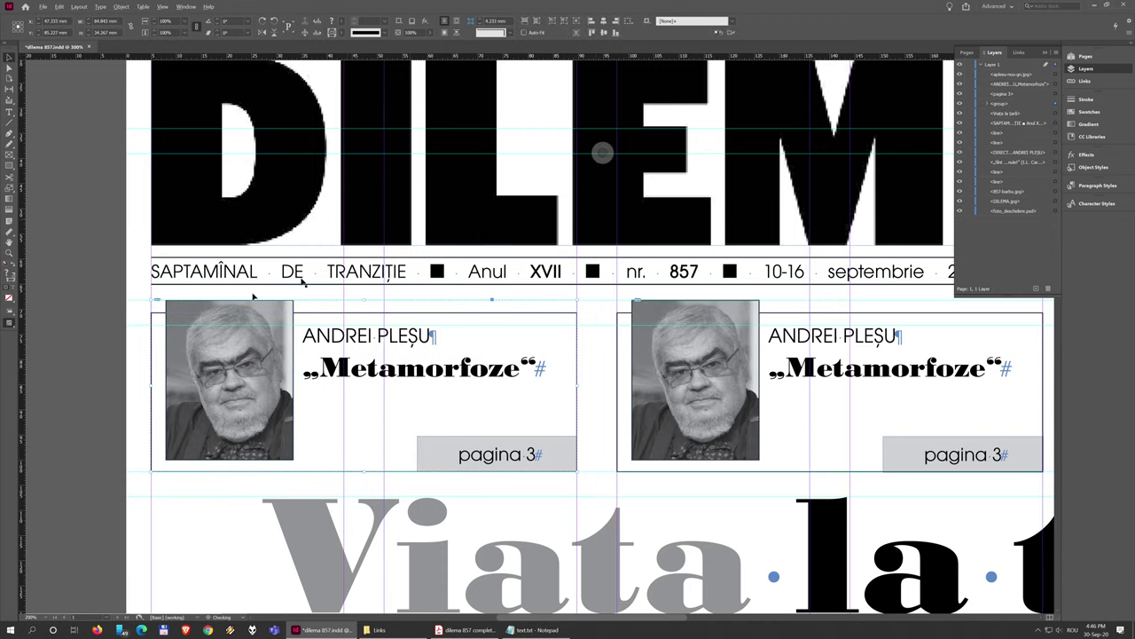
{"action": "left_click", "coordinate": [97, 360]}
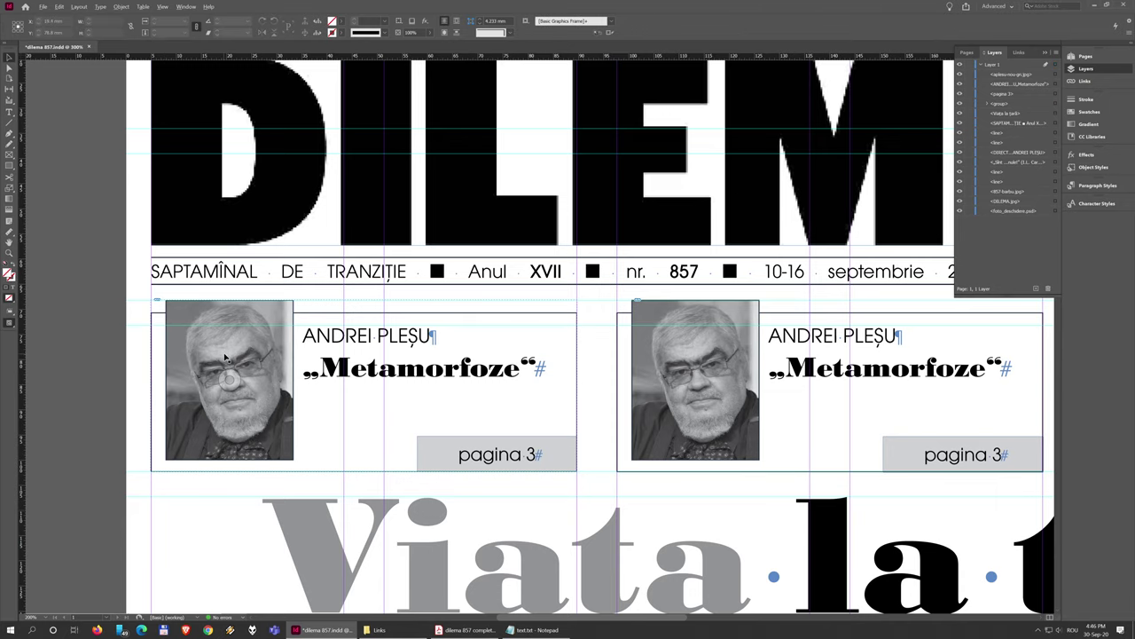
Try moving the grouped first-column teaser box as one unit, and undo the moves
{"action": "left_click_drag", "start_coordinate": [235, 357], "coordinate": [257, 311]}
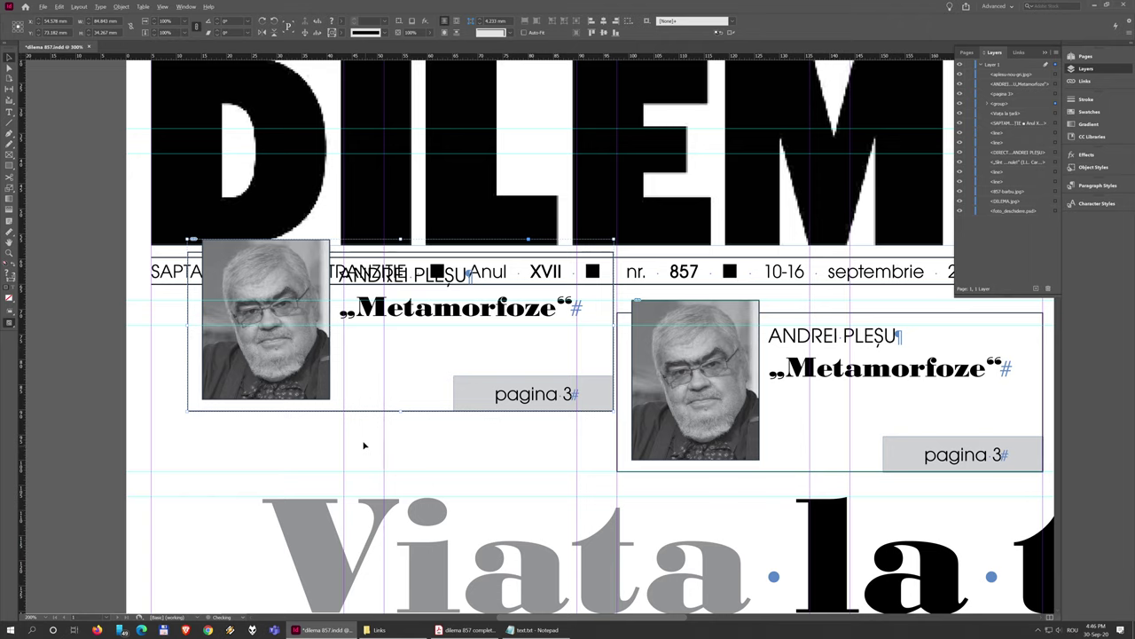
{"action": "key", "text": "ctrl+z"}
{"action": "key", "text": "ctrl+z"}
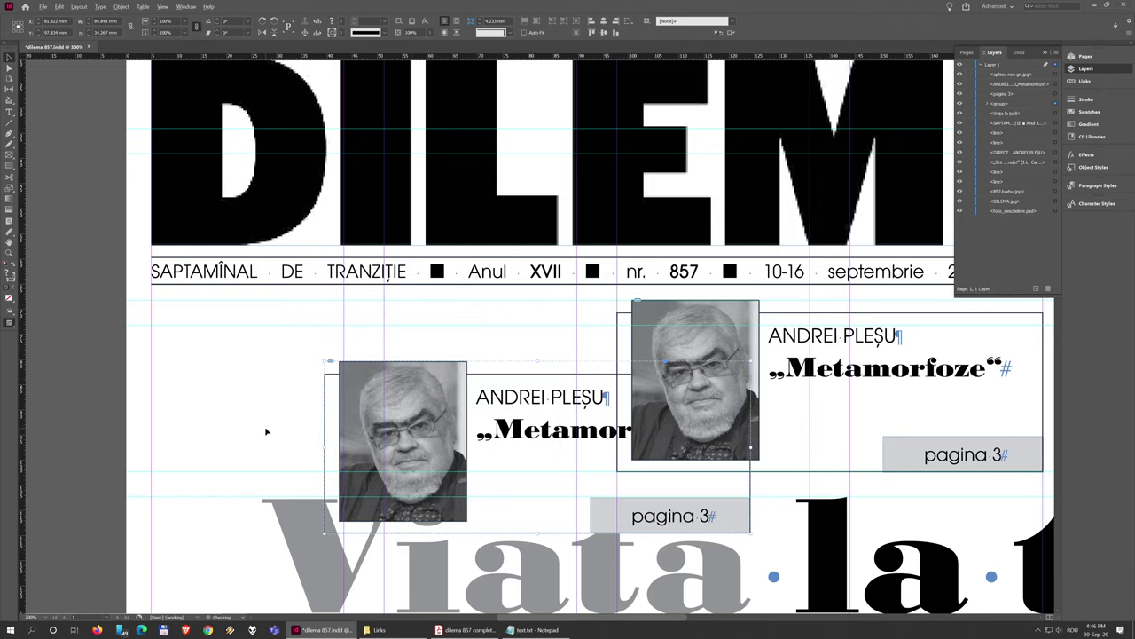
{"action": "key", "text": "ctrl+z"}
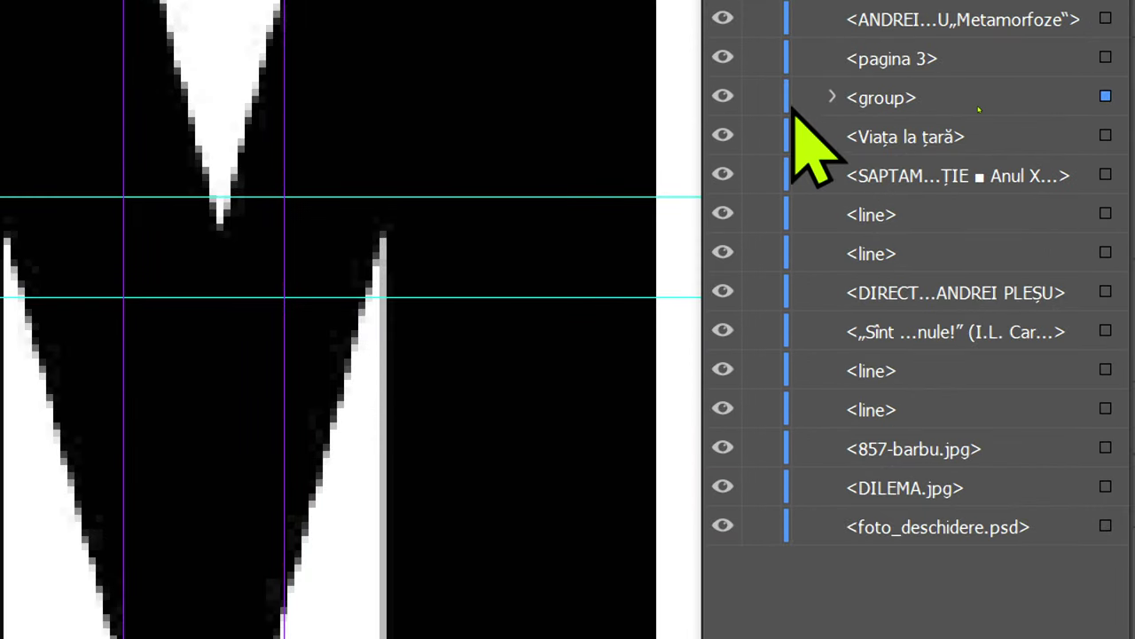
Expand the group in the layer list, select its text frame and page-number frame individually, and collapse it again
{"action": "left_click", "coordinate": [829, 95]}
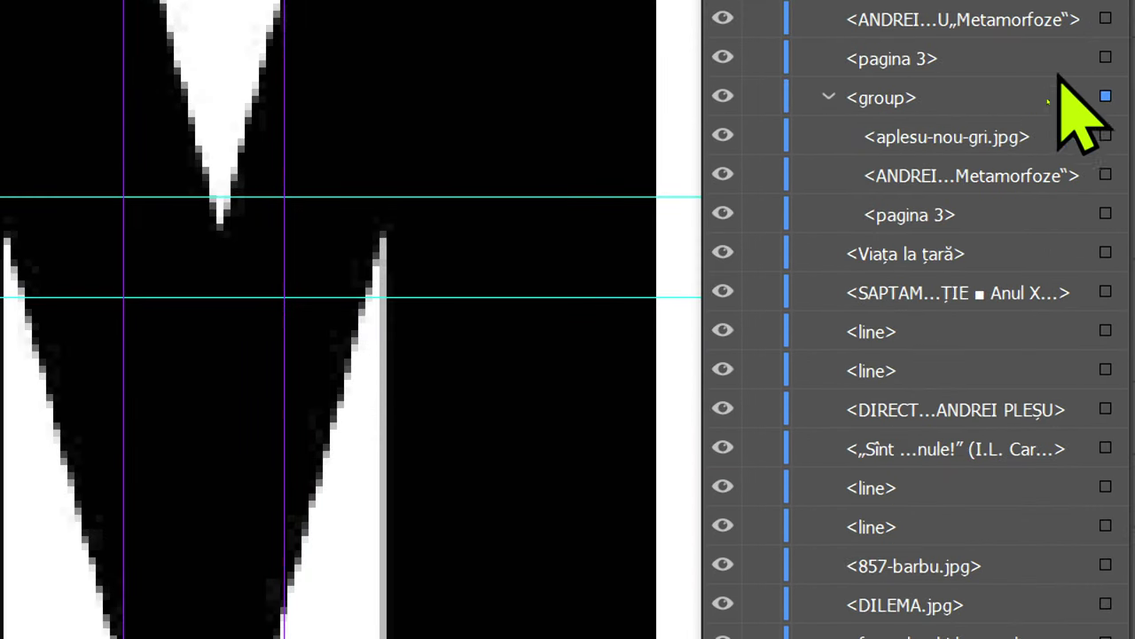
{"action": "left_click", "coordinate": [1106, 175]}
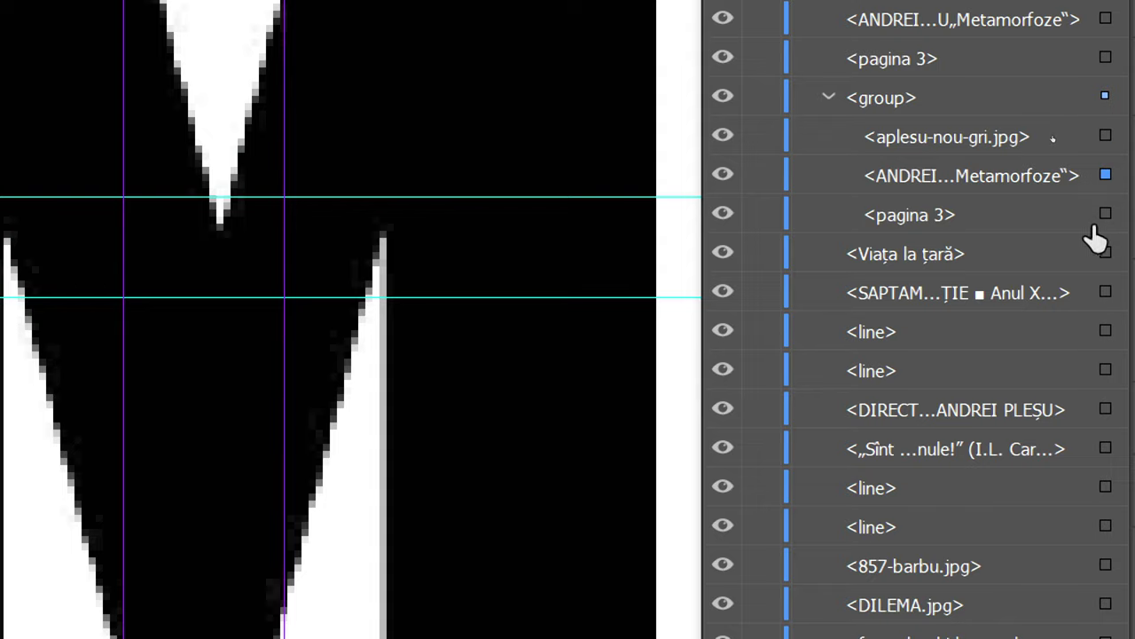
{"action": "left_click", "coordinate": [1105, 213]}
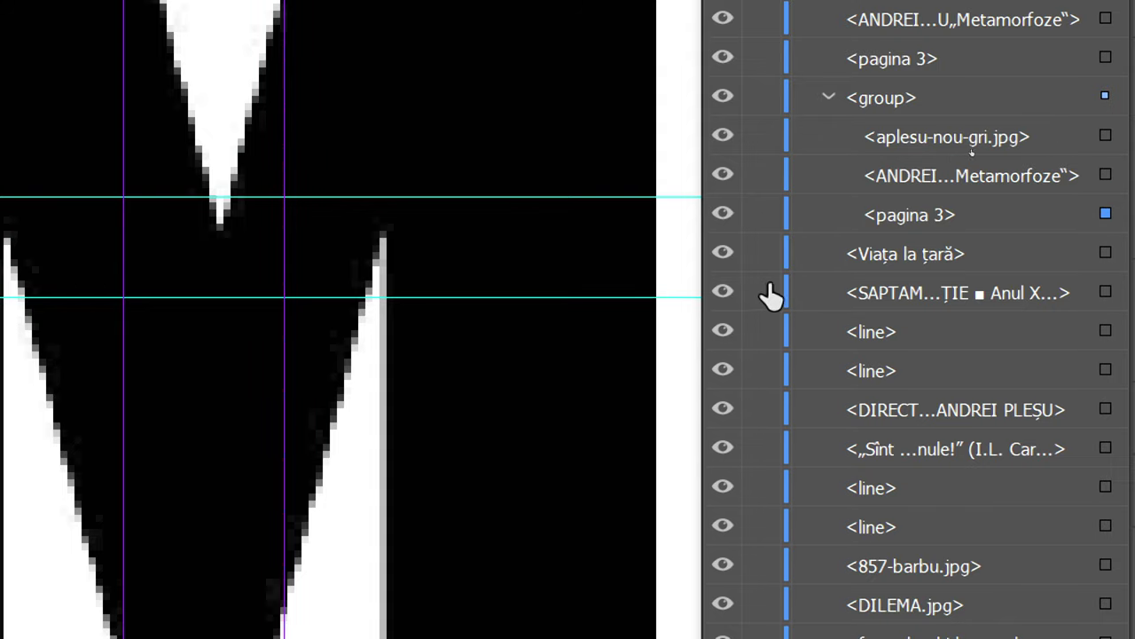
{"action": "left_click", "coordinate": [829, 97]}
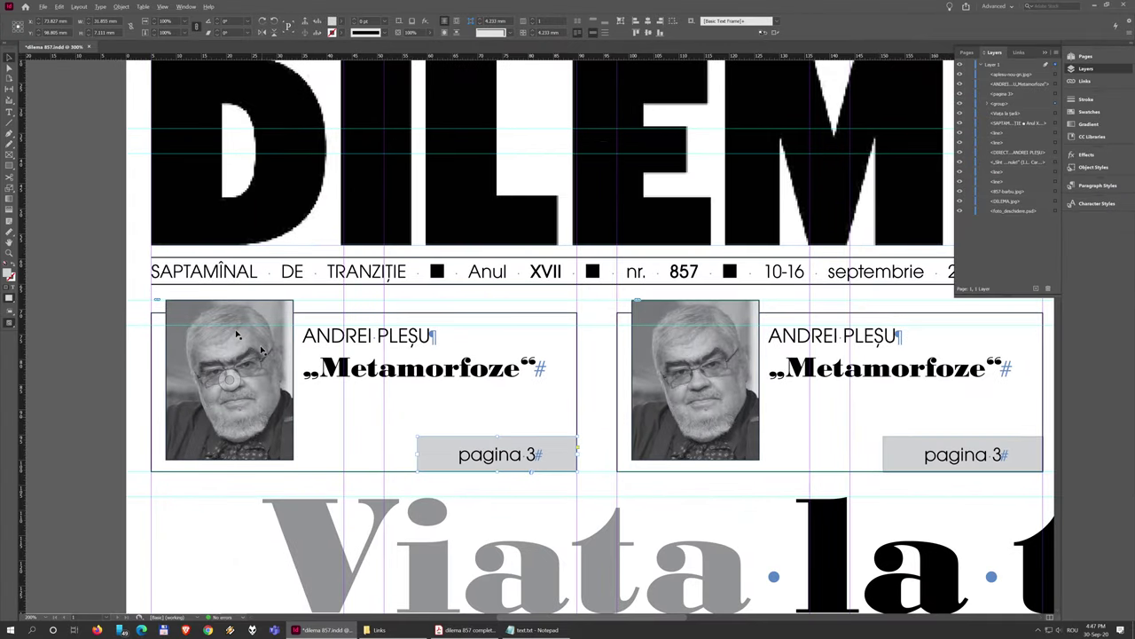
{"action": "left_click", "coordinate": [596, 384]}
Paste another copy of the teaser box and move it into the empty third column, level with the second
{"action": "left_click_drag", "start_coordinate": [763, 386], "coordinate": [490, 395]}
{"action": "left_click_drag", "start_coordinate": [660, 395], "coordinate": [405, 373]}
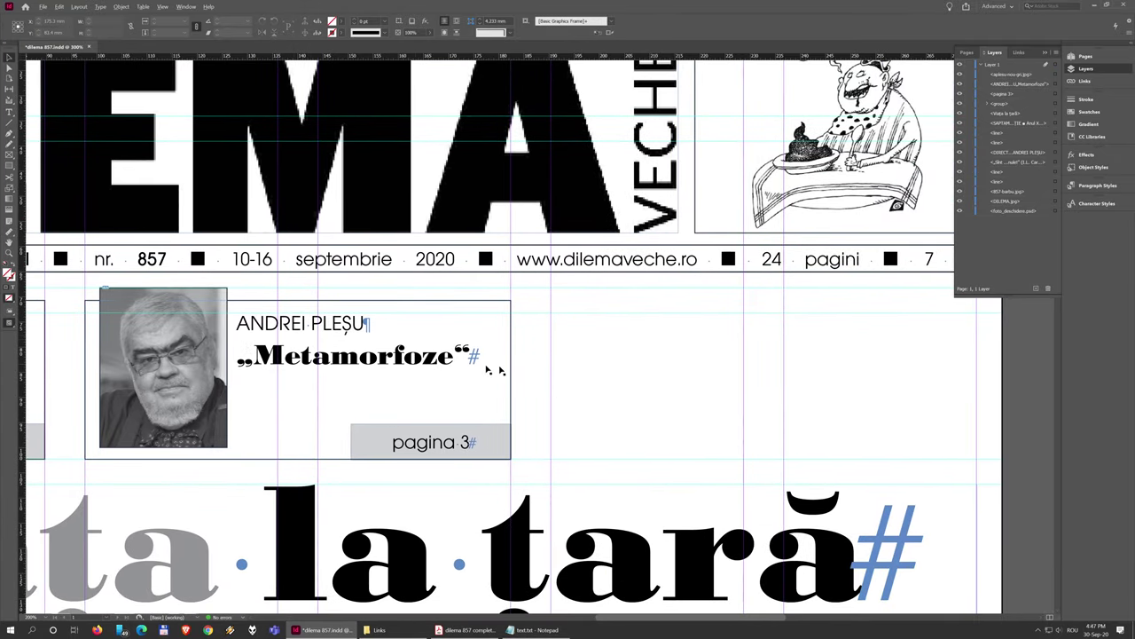
{"action": "right_click", "coordinate": [538, 369]}
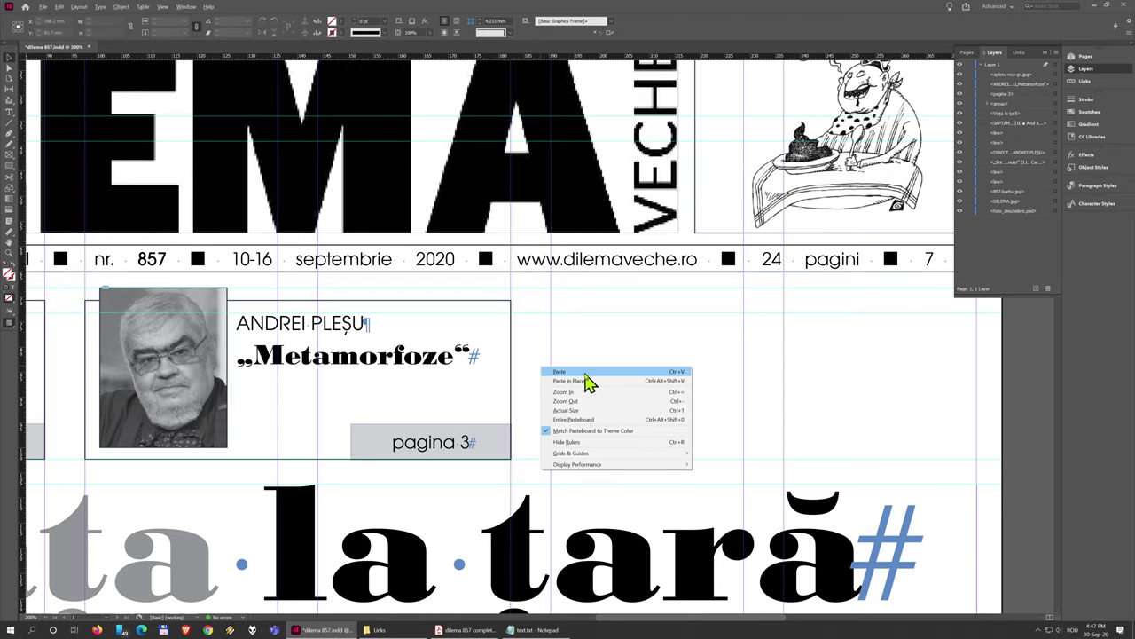
{"action": "left_click", "coordinate": [583, 386]}
{"action": "left_click_drag", "start_coordinate": [450, 289], "coordinate": [667, 311]}
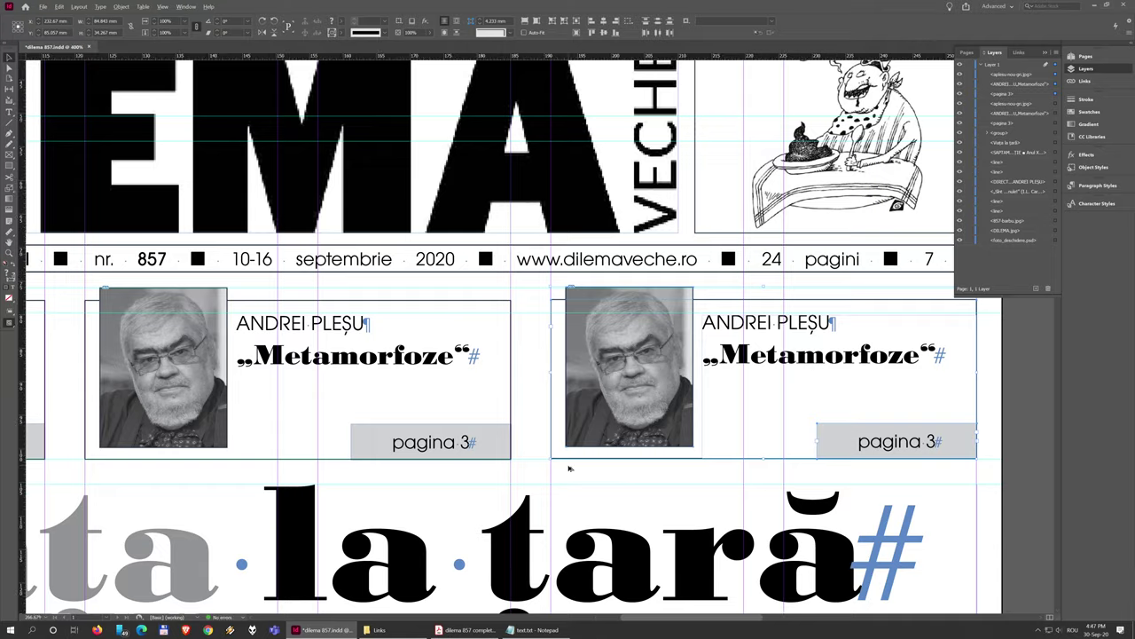
Align the third teaser box's lower-left corner exactly with the column and horizontal guides, and deselect it
{"action": "scroll", "coordinate": [568, 466], "scroll_direction": "up", "scroll_amount": 8}
{"action": "left_click_drag", "start_coordinate": [417, 443], "coordinate": [421, 448]}
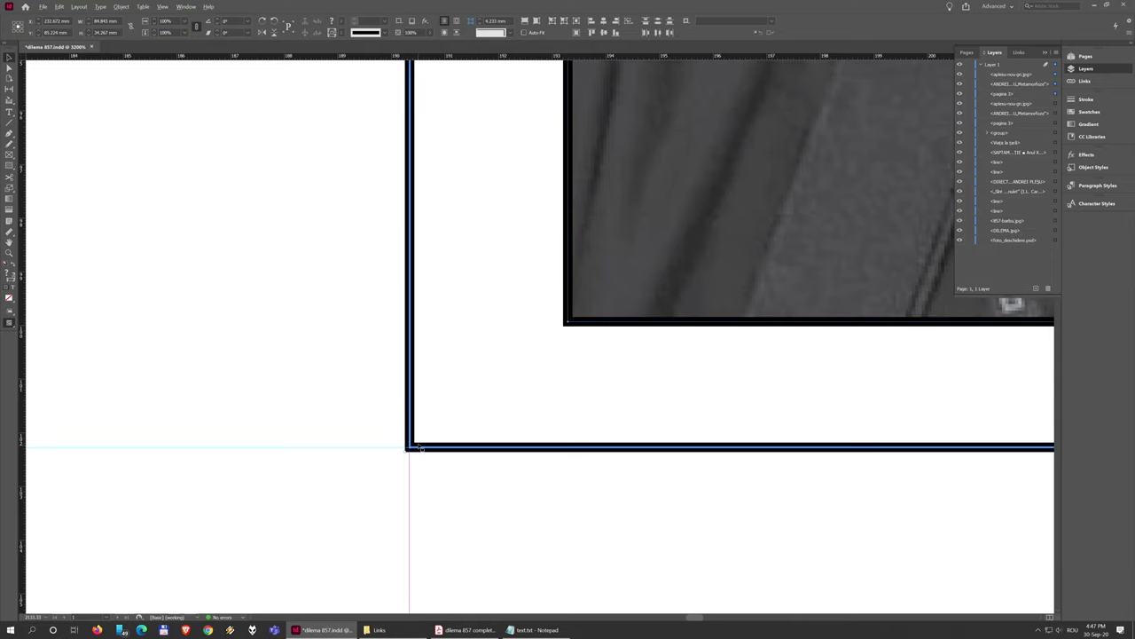
{"action": "left_click", "coordinate": [367, 420]}
{"action": "scroll", "coordinate": [368, 393], "scroll_direction": "down", "scroll_amount": 8}
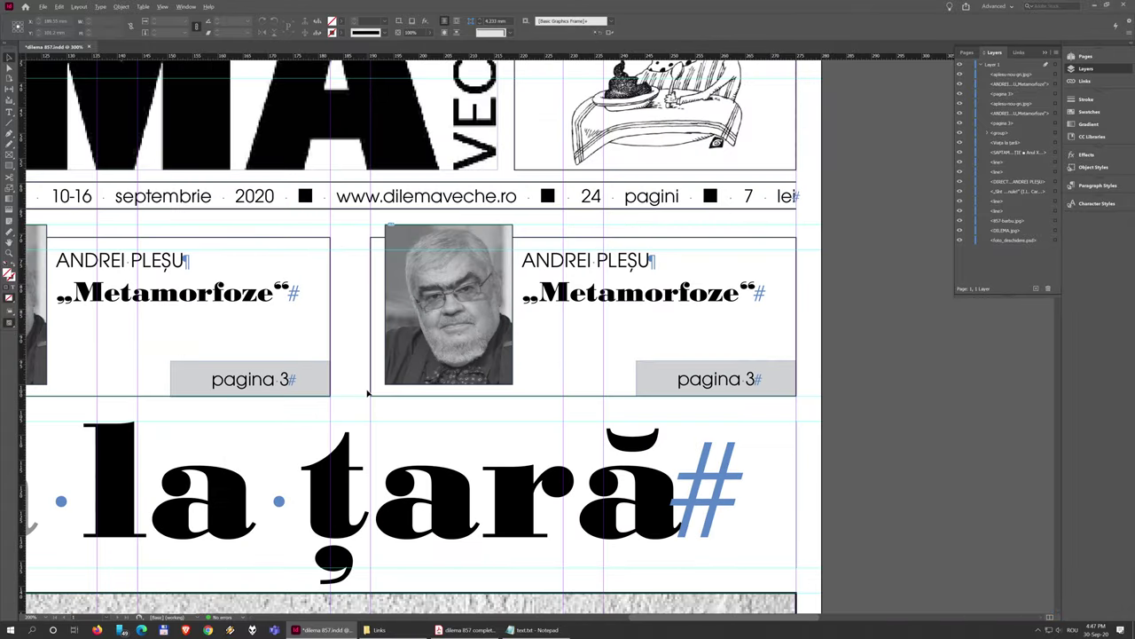
Switch the page to Preview mode, hiding guides, frame edges and hidden characters, to view all three teaser boxes
{"action": "scroll", "coordinate": [367, 392], "scroll_direction": "left", "scroll_amount": 10}
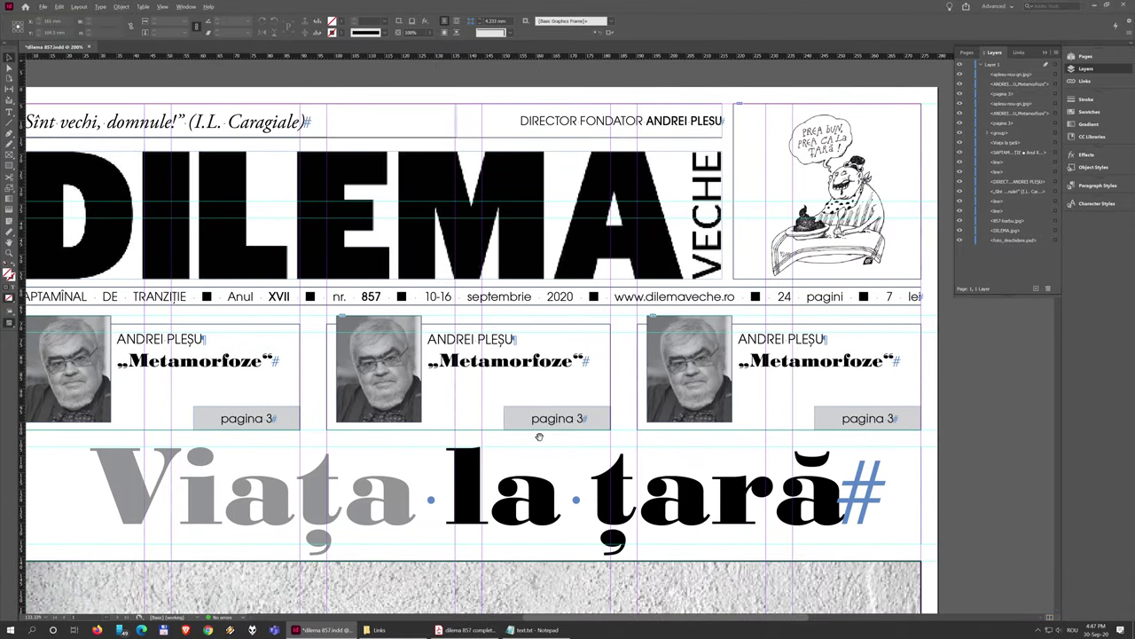
{"action": "key", "text": "w"}
{"action": "key", "text": "w"}
{"action": "key", "text": "w"}
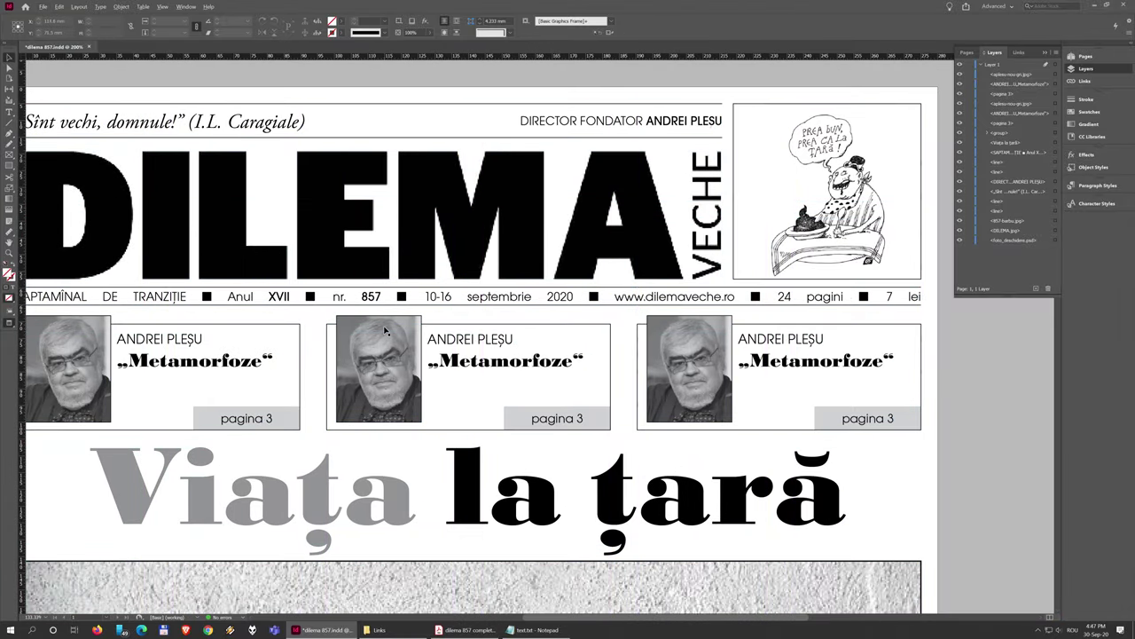
{"action": "left_click_drag", "start_coordinate": [474, 313], "coordinate": [578, 315]}
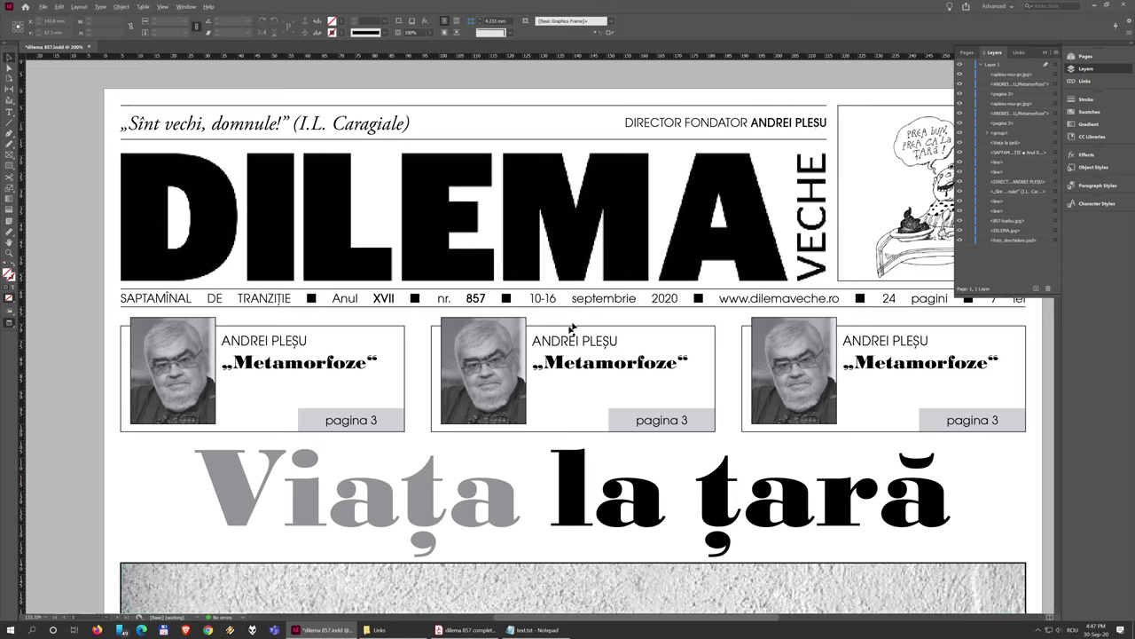
{"action": "left_click", "coordinate": [517, 326]}
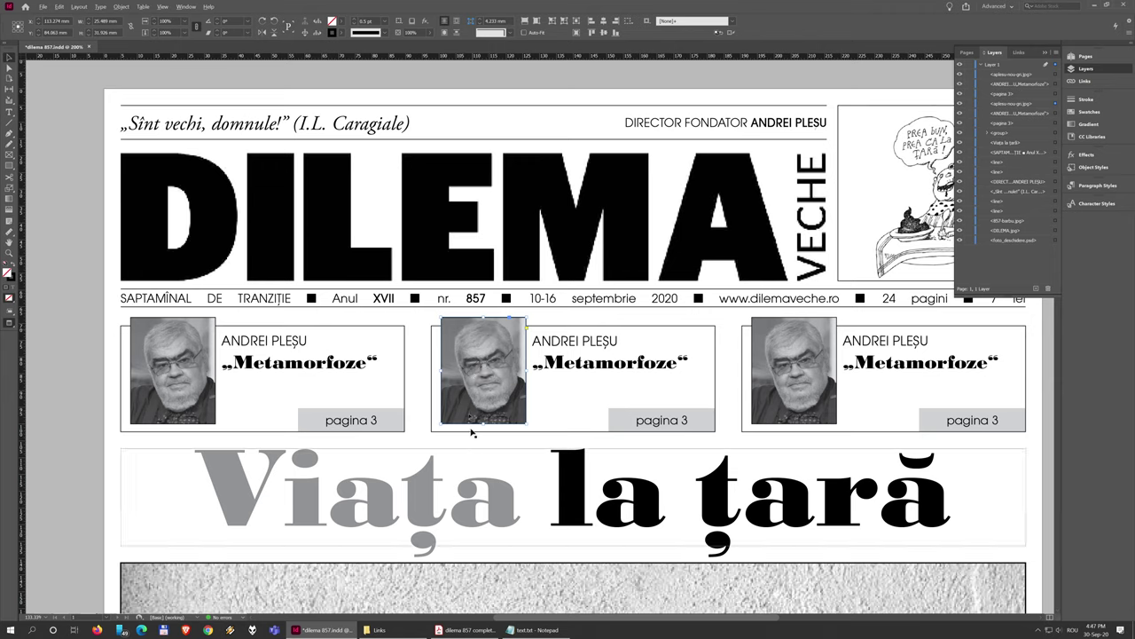
{"action": "left_click", "coordinate": [42, 7]}
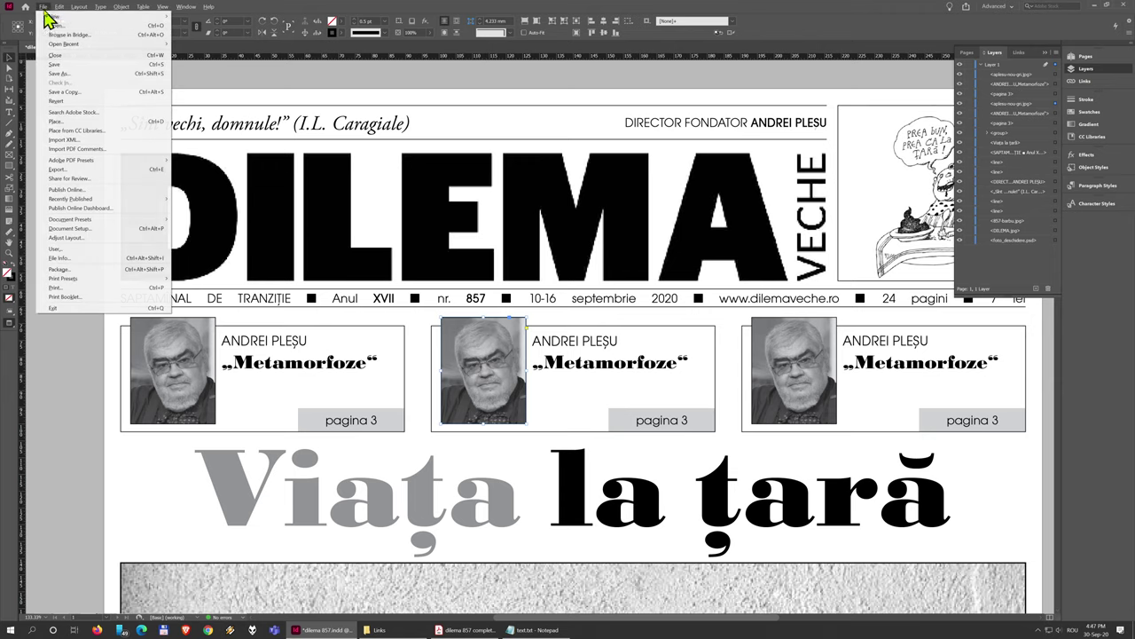
{"action": "left_click", "coordinate": [80, 122]}
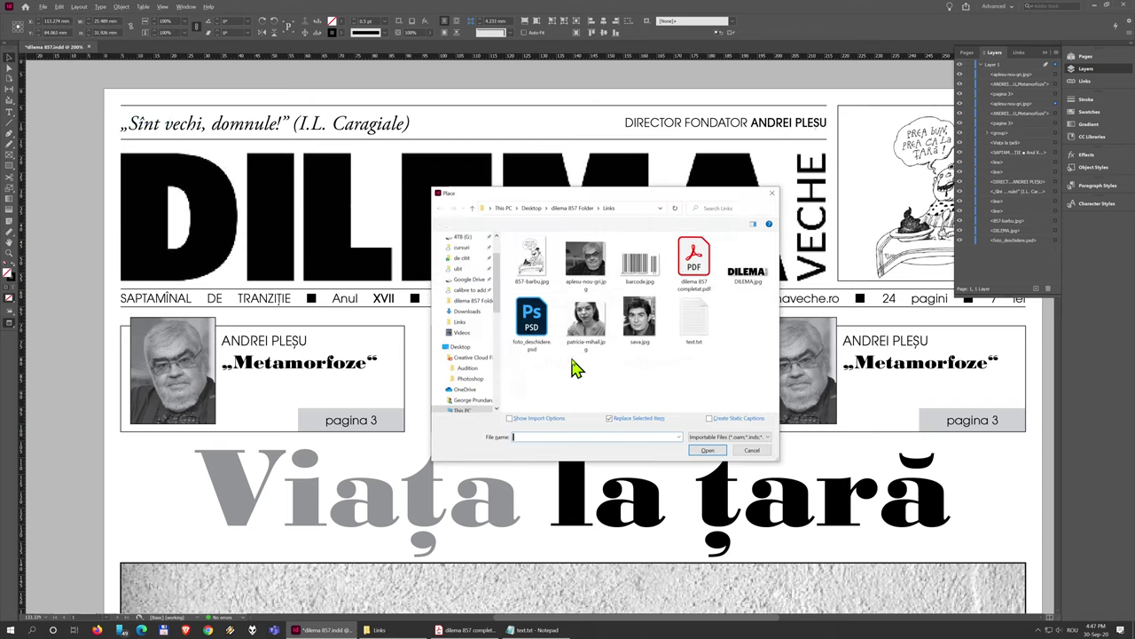
{"action": "left_click", "coordinate": [586, 330]}
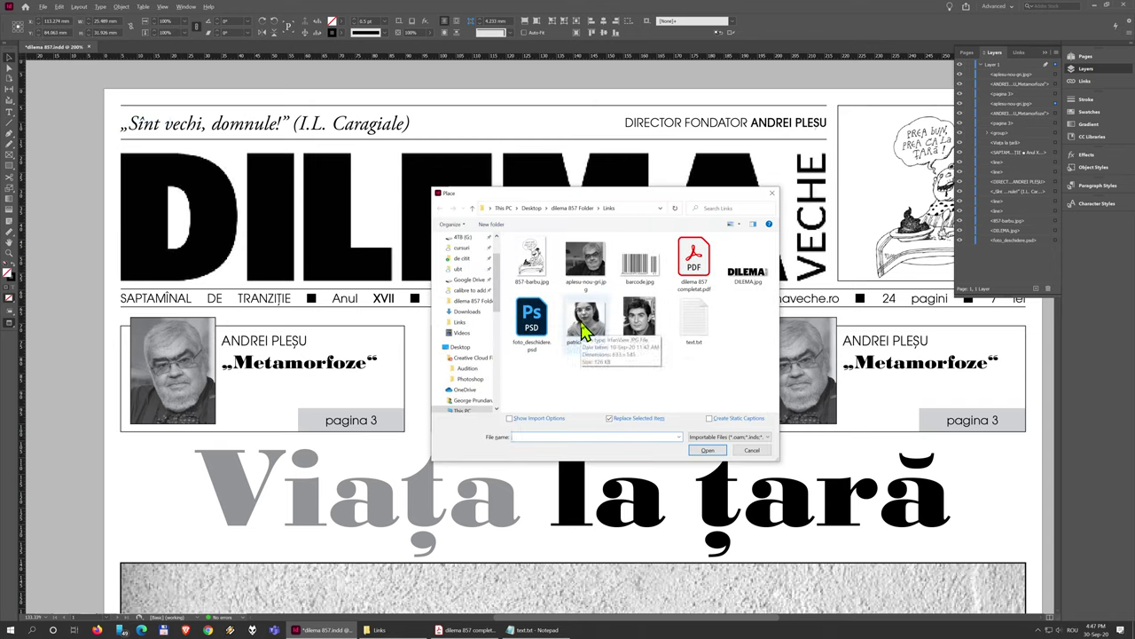
{"action": "left_click", "coordinate": [710, 451]}
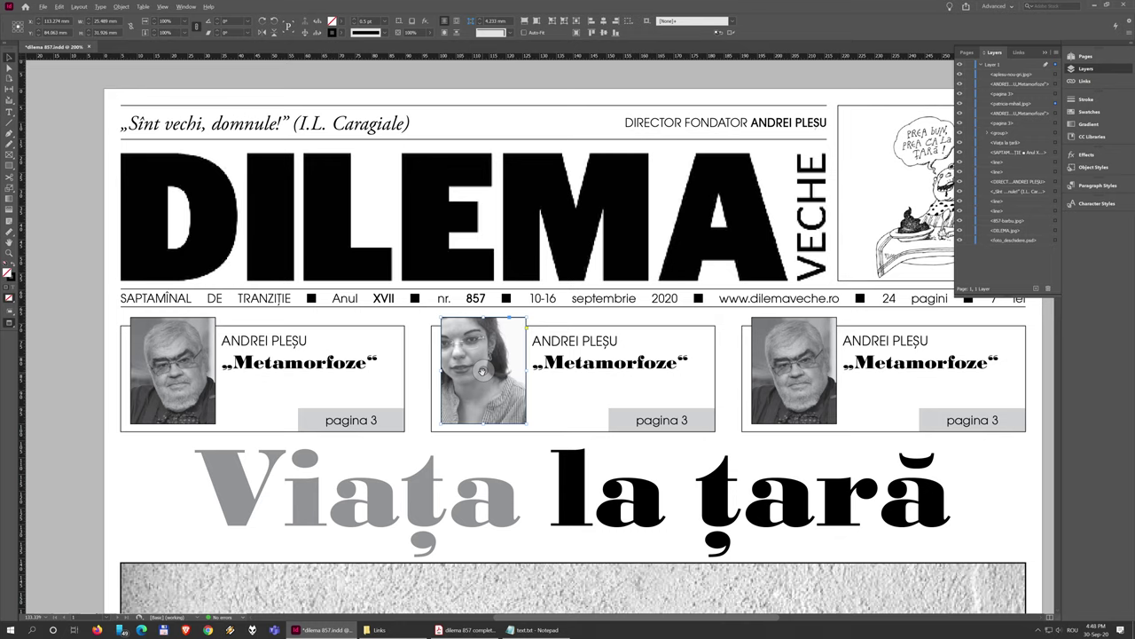
Reposition the new portrait within the second teaser's picture frame, comparing its crop with the finished PDF
{"action": "left_click_drag", "start_coordinate": [481, 371], "coordinate": [488, 376]}
{"action": "left_click_drag", "start_coordinate": [494, 375], "coordinate": [497, 375]}
{"action": "left_click", "coordinate": [472, 629]}
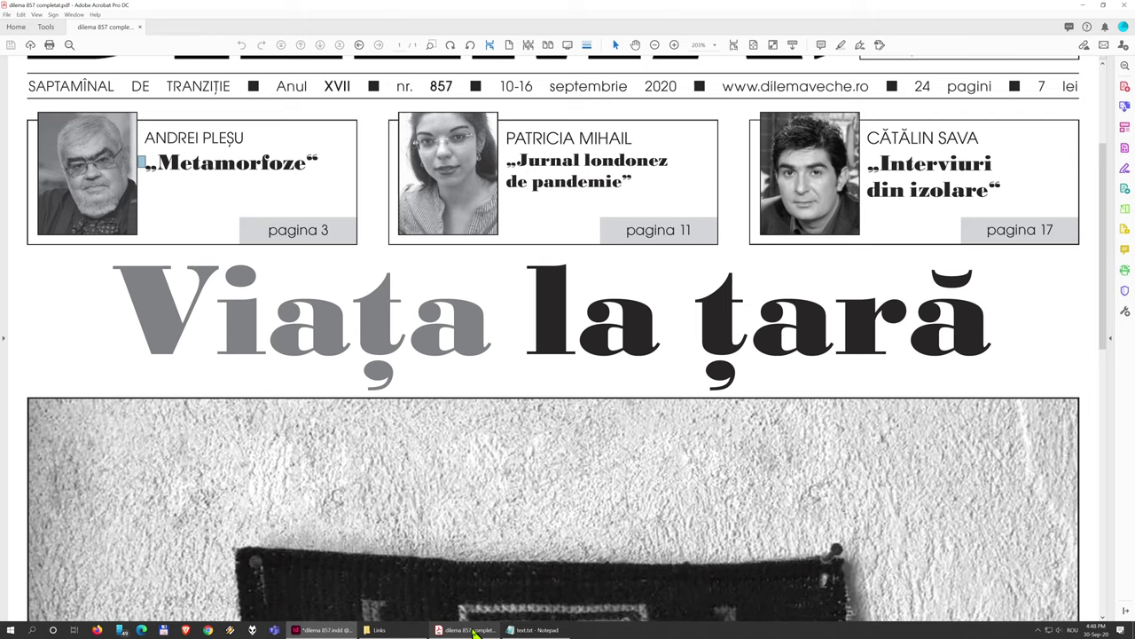
{"action": "left_click", "coordinate": [474, 630]}
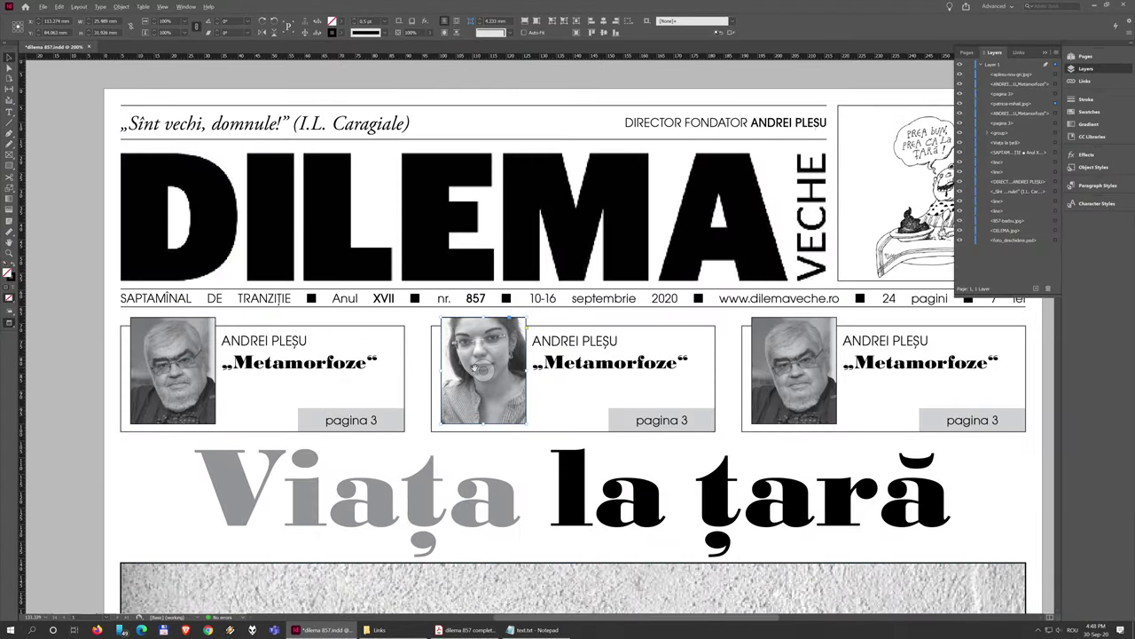
{"action": "left_click_drag", "start_coordinate": [486, 369], "coordinate": [488, 370]}
Copy the second author's name from text.txt and paste it over the second teaser's author line, keeping the title on its own line
{"action": "left_click", "coordinate": [546, 630]}
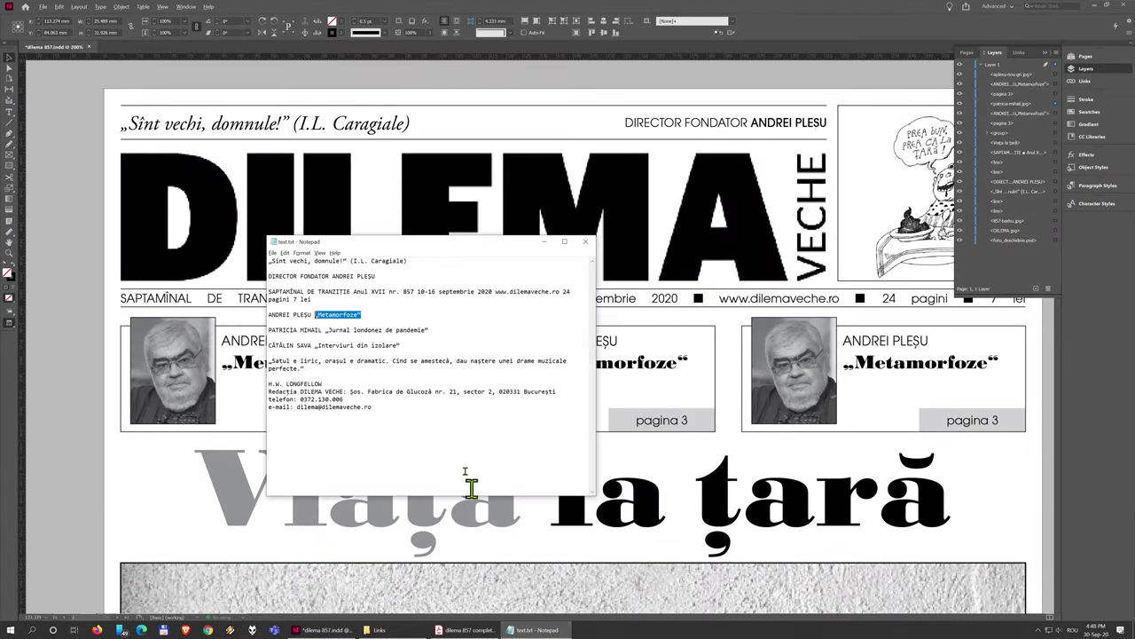
{"action": "left_click_drag", "start_coordinate": [322, 330], "coordinate": [258, 330]}
{"action": "key", "text": "ctrl+c"}
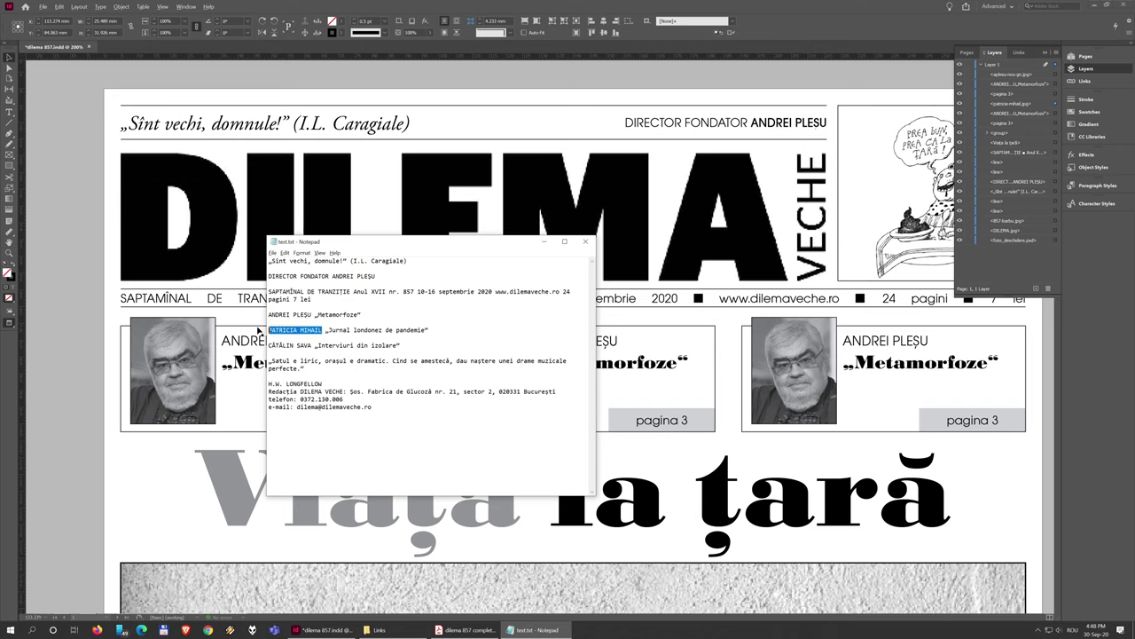
{"action": "key", "text": "alt+Tab"}
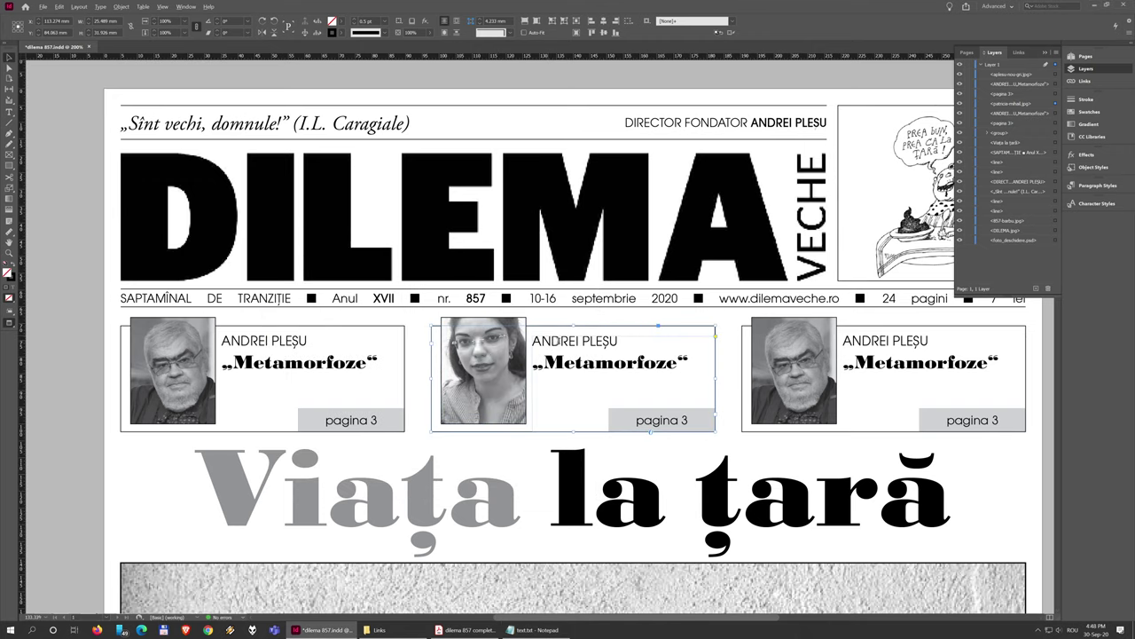
{"action": "triple_click", "coordinate": [559, 341]}
{"action": "key", "text": "ctrl+v"}
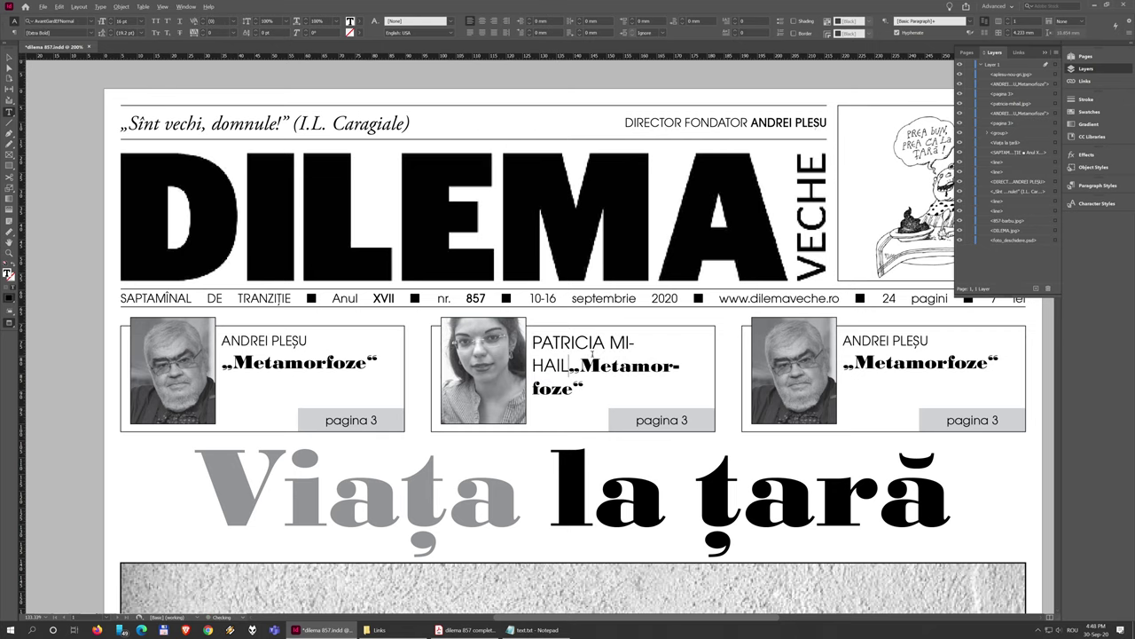
{"action": "key", "text": "Return"}
{"action": "key", "text": "alt+Tab"}
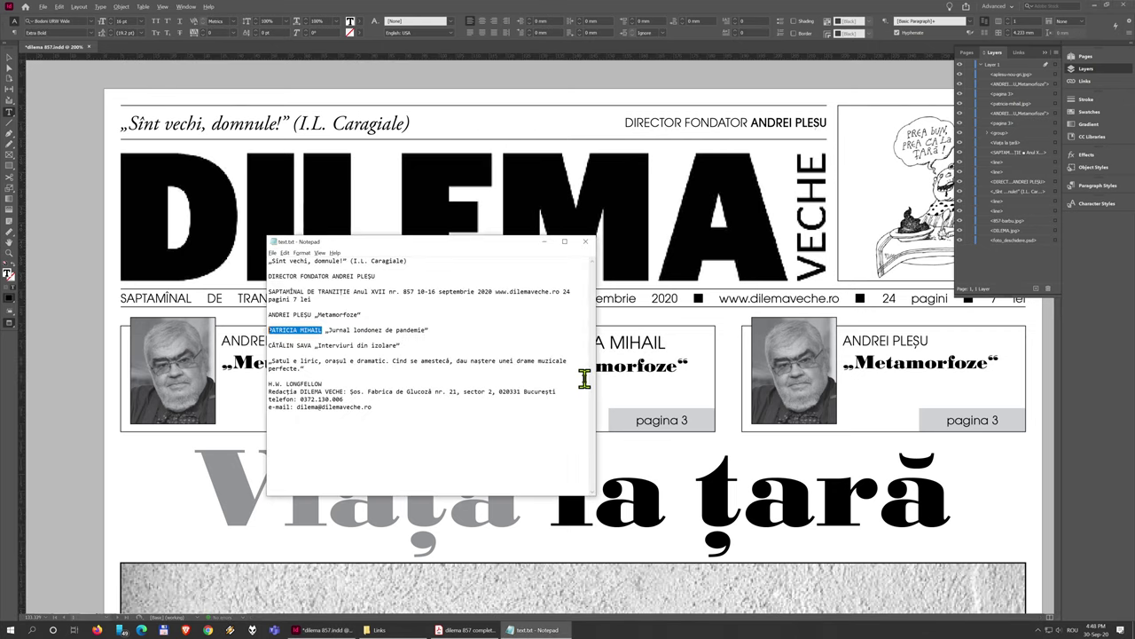
{"action": "key", "text": "alt+Tab"}
Set the author name in the second teaser to 11 pt
{"action": "triple_click", "coordinate": [609, 346]}
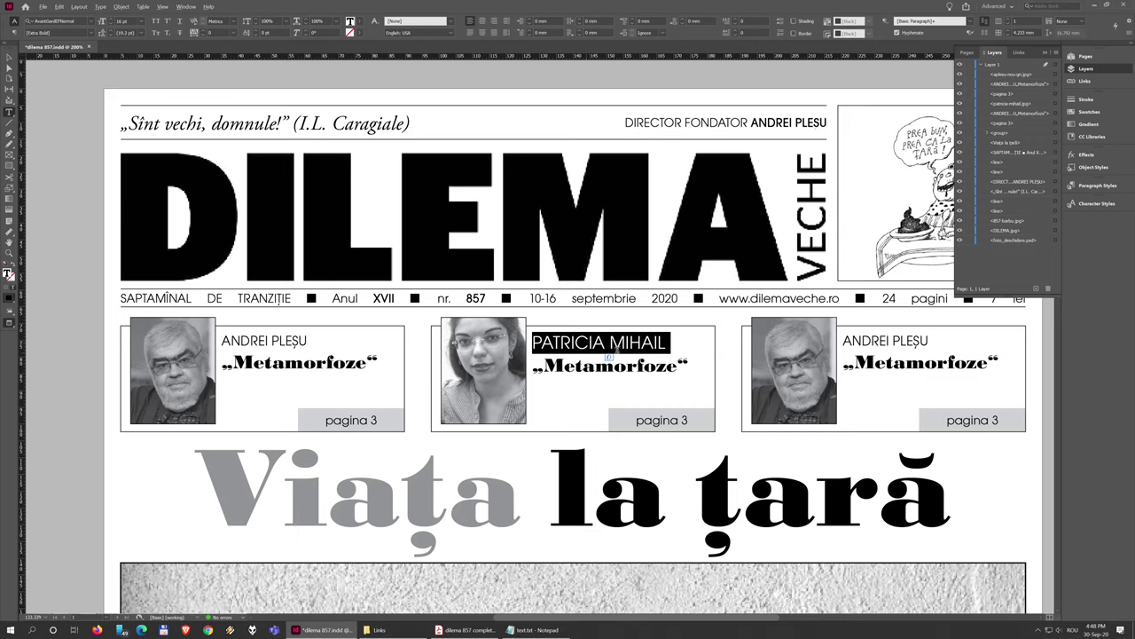
{"action": "triple_click", "coordinate": [133, 21]}
{"action": "key", "text": "Return"}
{"action": "type", "text": "11"}
{"action": "key", "text": "Return"}
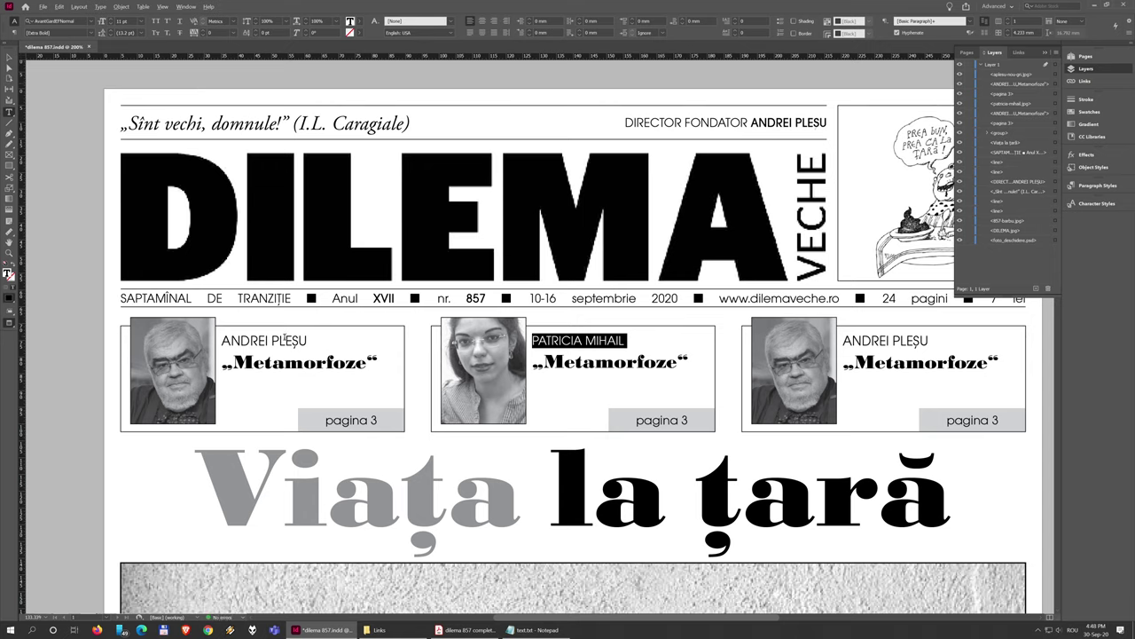
Check the first teaser's author name size and set the second teaser's author name to 12 pt to match
{"action": "left_click_drag", "start_coordinate": [285, 340], "coordinate": [259, 341]}
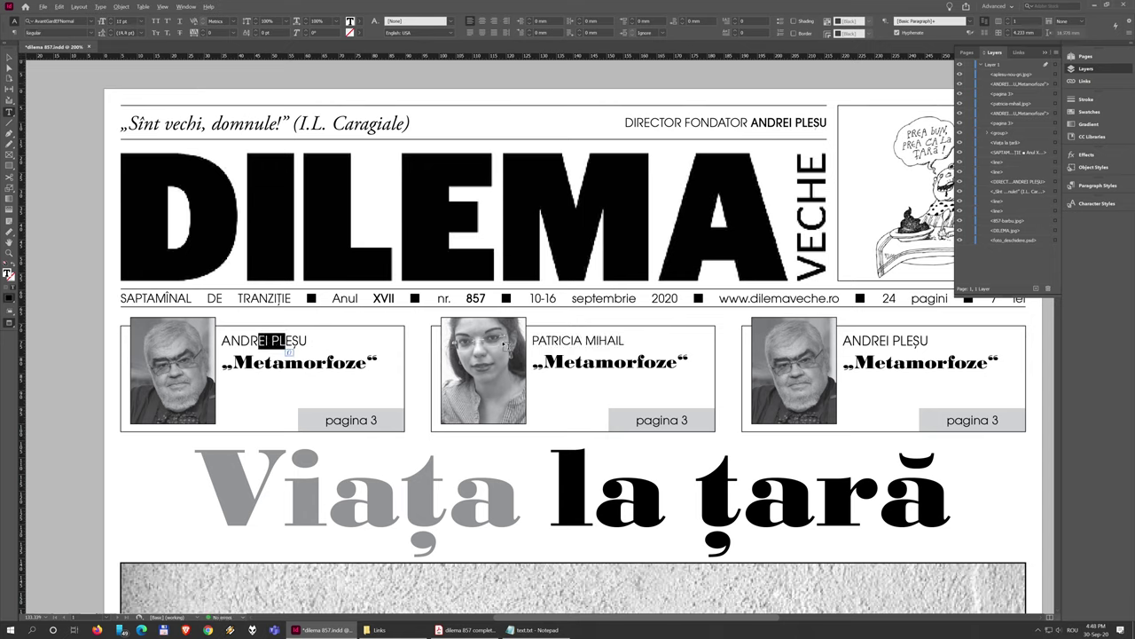
{"action": "triple_click", "coordinate": [559, 336]}
{"action": "left_click", "coordinate": [109, 19]}
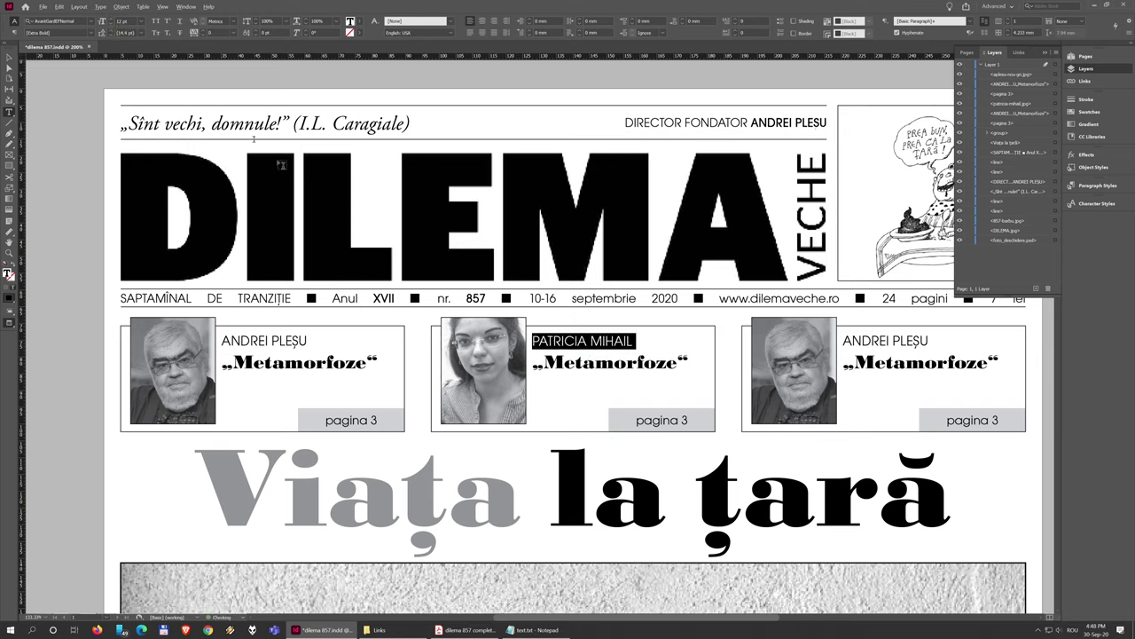
Copy „Jurnal londonez de pandemie” from text.txt and paste it over the title „Metamorfoze“ in the second teaser
{"action": "left_click", "coordinate": [532, 630]}
{"action": "left_click_drag", "start_coordinate": [427, 332], "coordinate": [325, 330]}
{"action": "key", "text": "ctrl+c"}
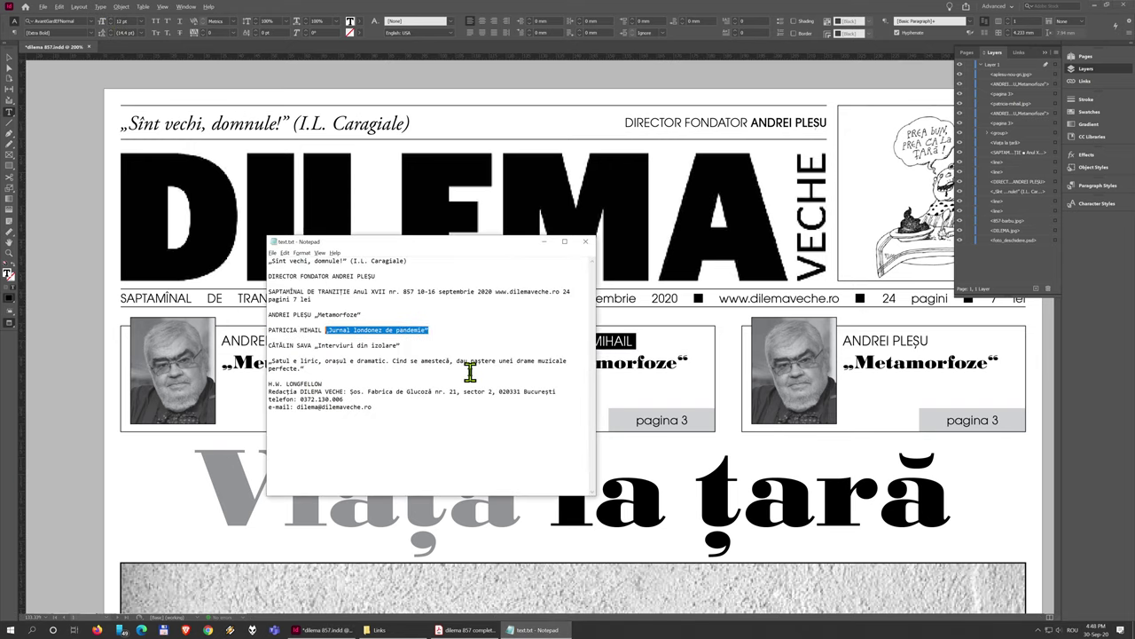
{"action": "key", "text": "alt+Tab"}
{"action": "triple_click", "coordinate": [561, 364]}
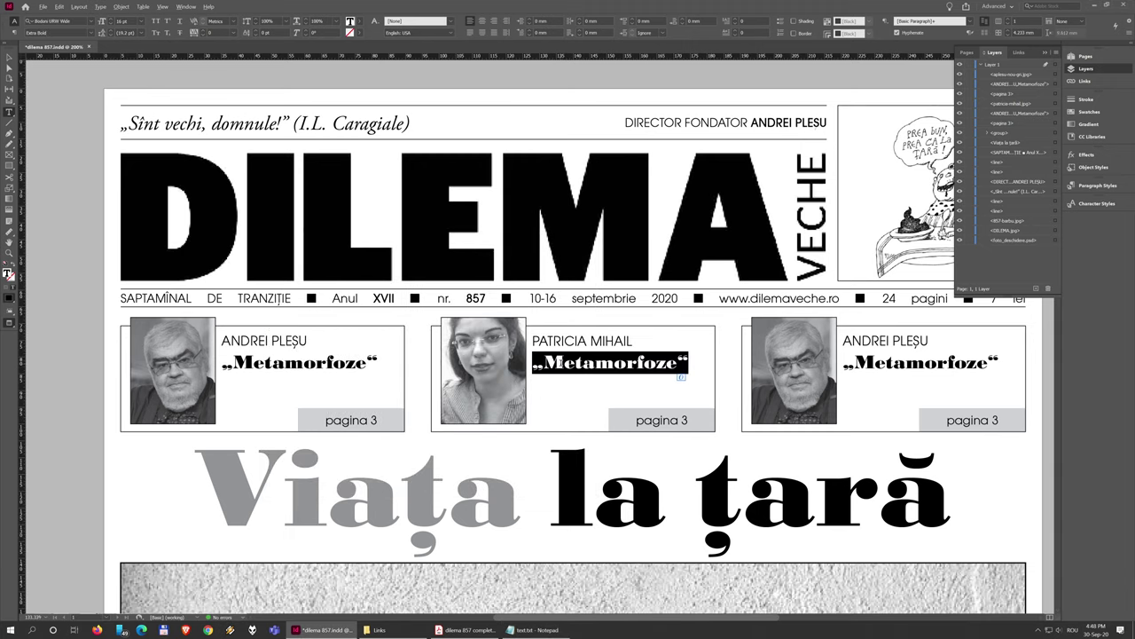
{"action": "key", "text": "ctrl+v"}
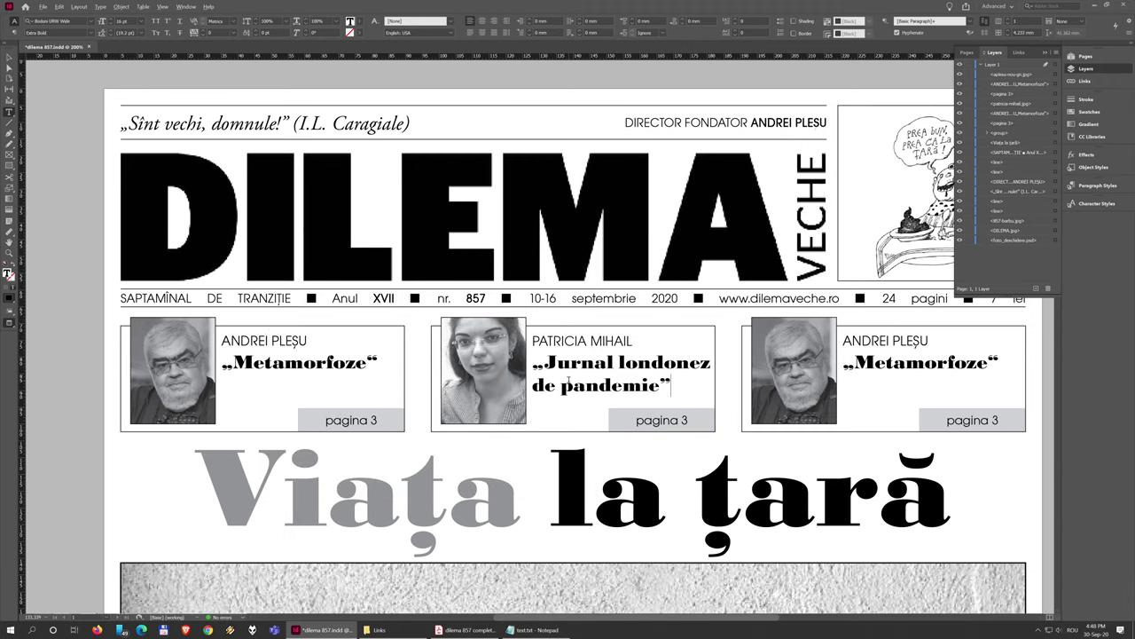
Compare the second teaser's title size, line break and page number with the finished PDF
{"action": "left_click", "coordinate": [464, 629]}
{"action": "key", "text": "alt+Tab"}
{"action": "key", "text": "alt+Tab"}
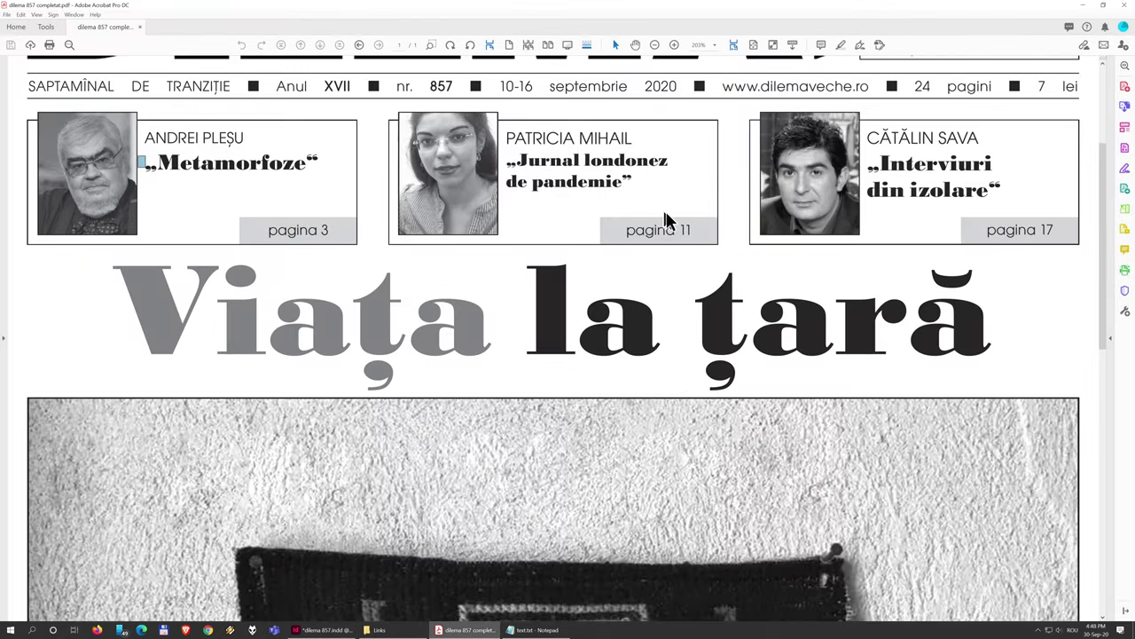
{"action": "key", "text": "alt+Tab"}
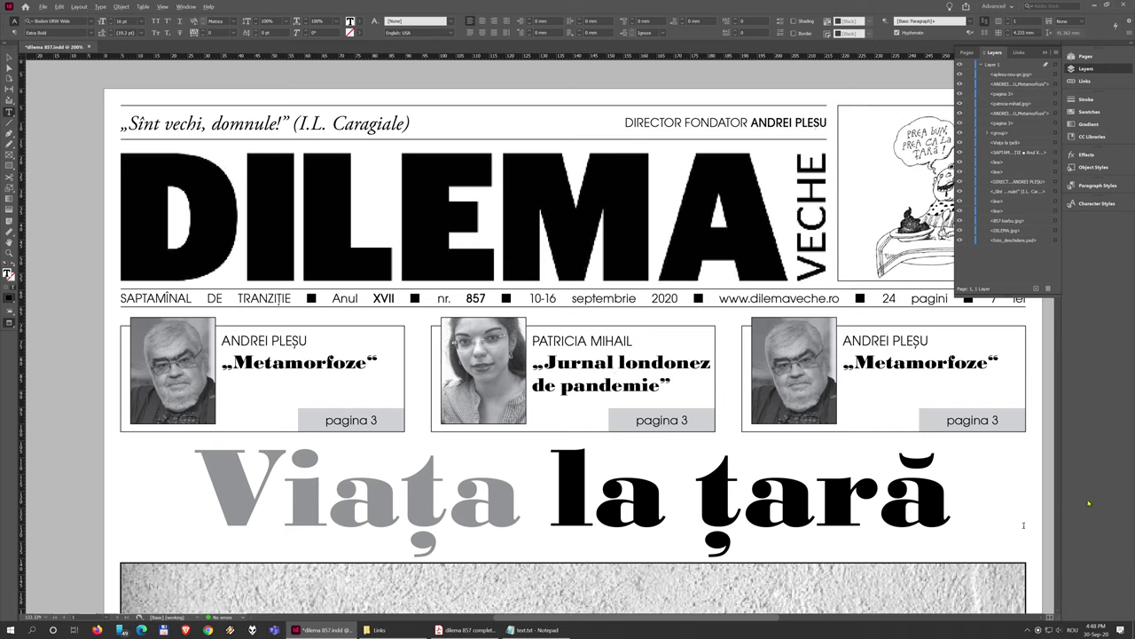
{"action": "key", "text": "ctrl+shift+a"}
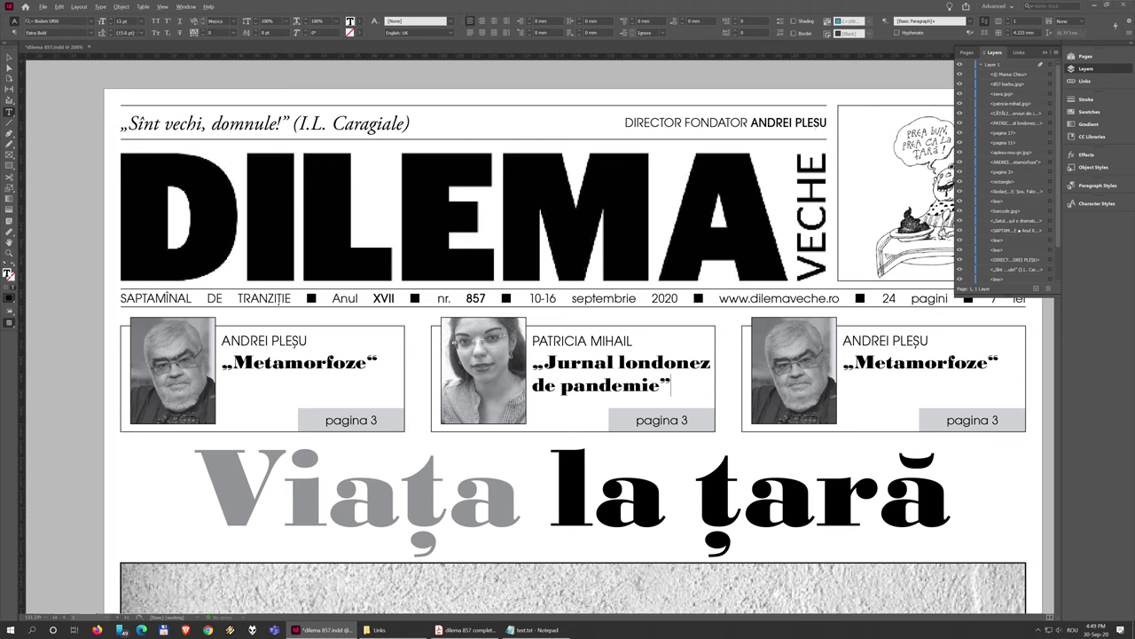
{"action": "left_click", "coordinate": [457, 631]}
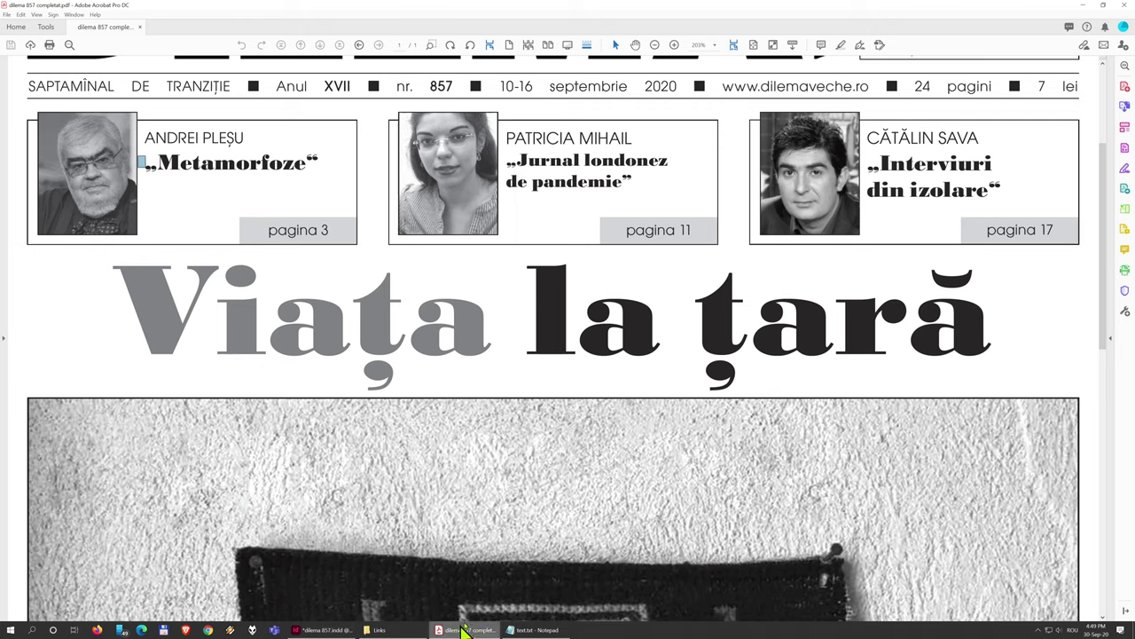